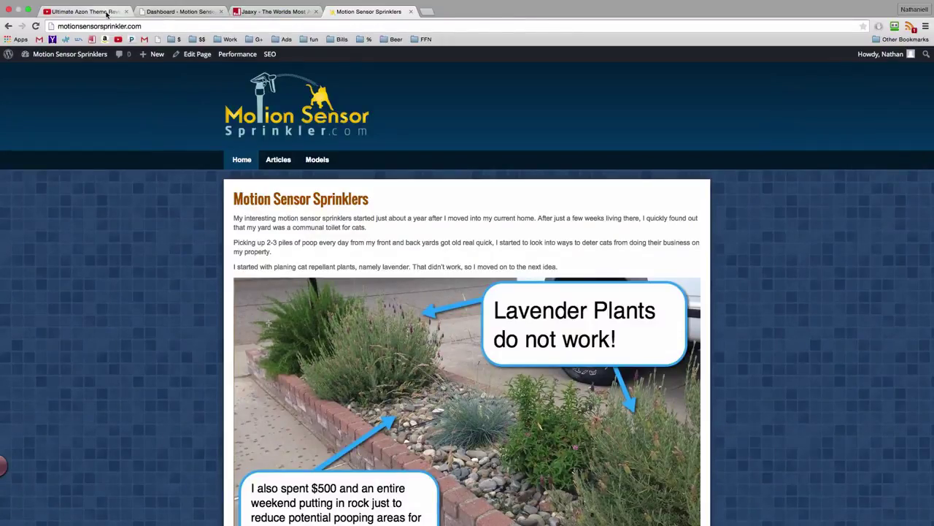
Look over the Ultimate Azon Theme Review video page on YouTube.
click(107, 11)
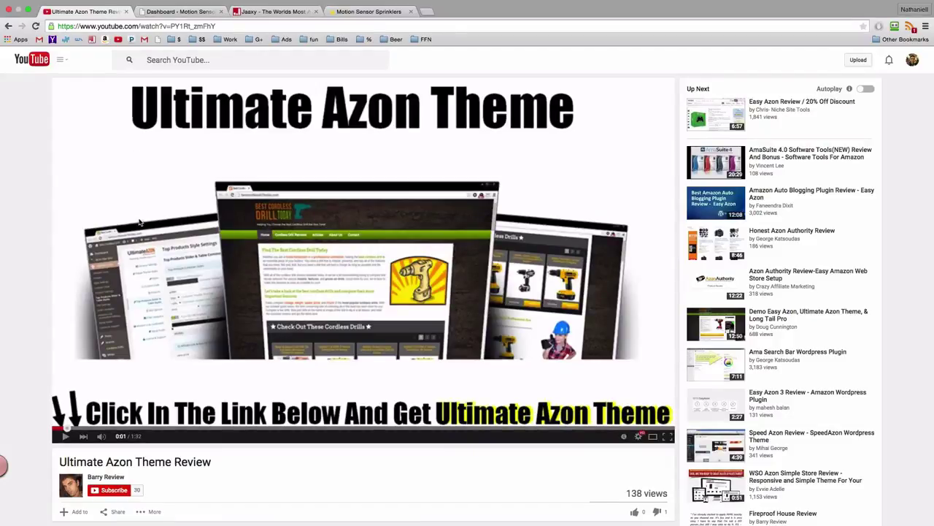
scroll(123, 302, down, 1)
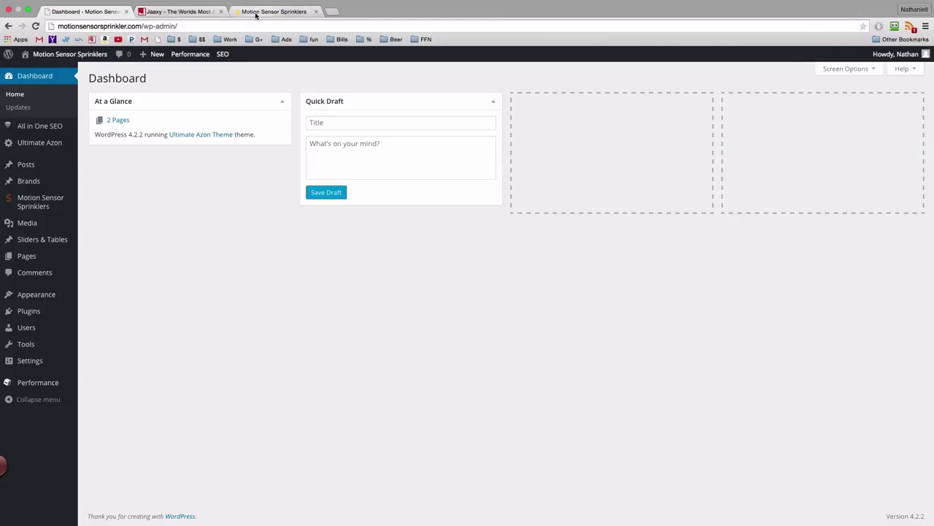
Examine the Motion Sensor Sprinklers home page, including the story, the best-products slider and the top 3 section.
click(255, 12)
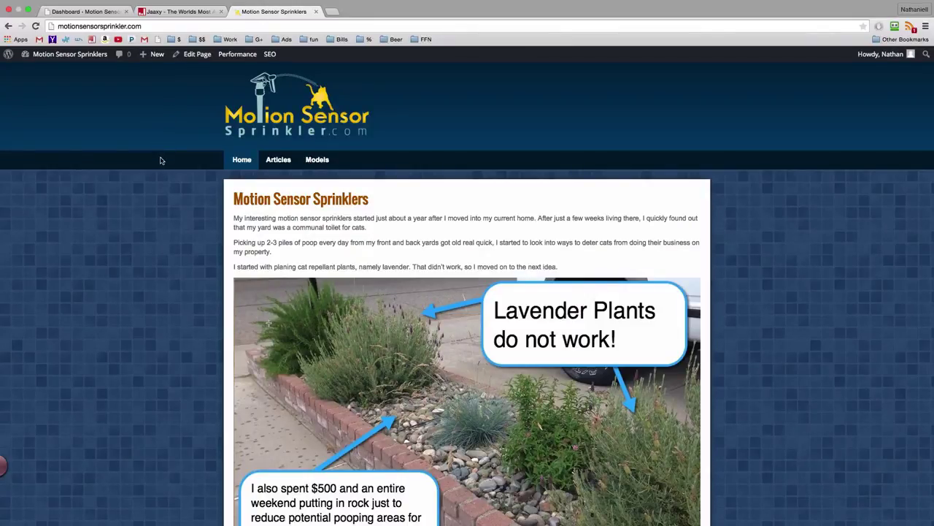
scroll(161, 160, down, 5)
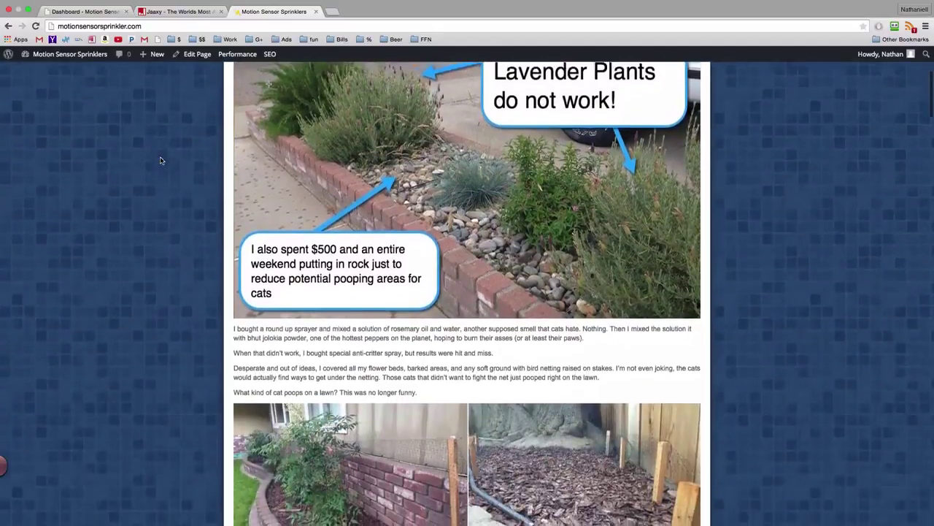
scroll(161, 160, down, 7)
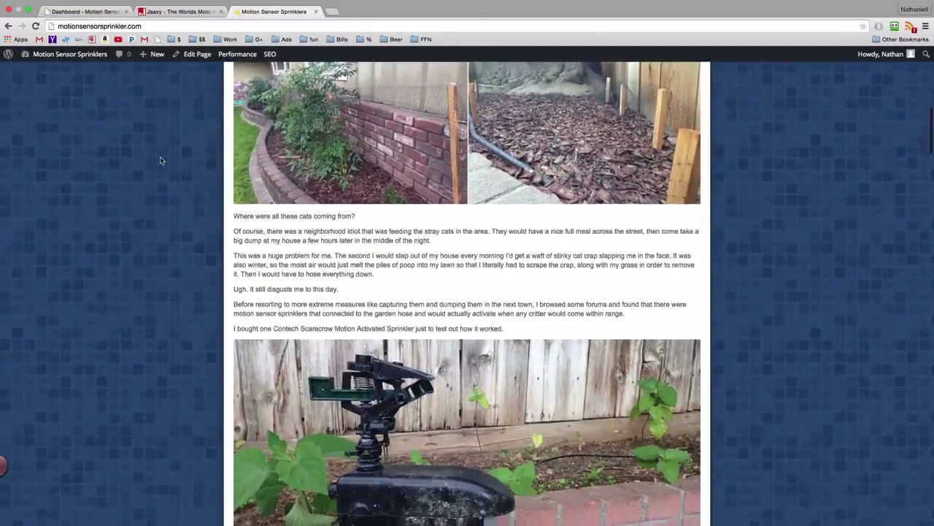
scroll(161, 160, down, 10)
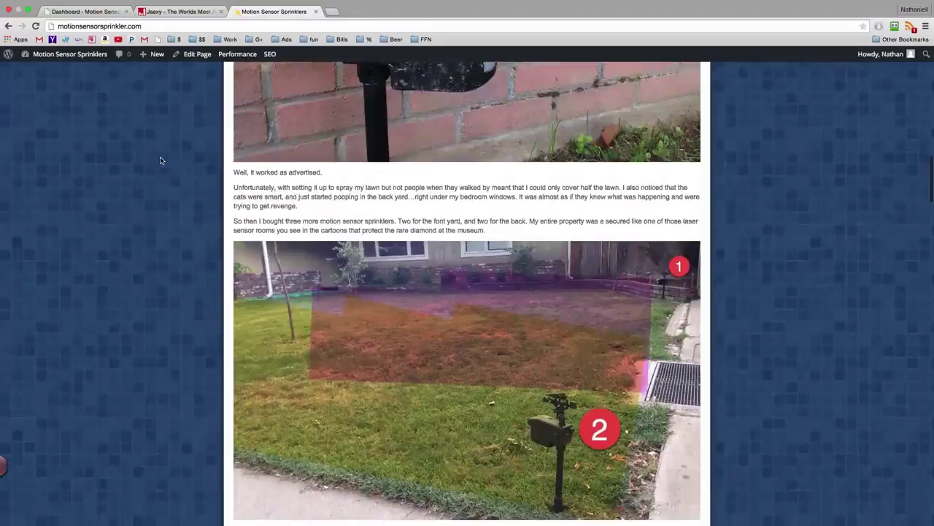
scroll(161, 160, down, 15)
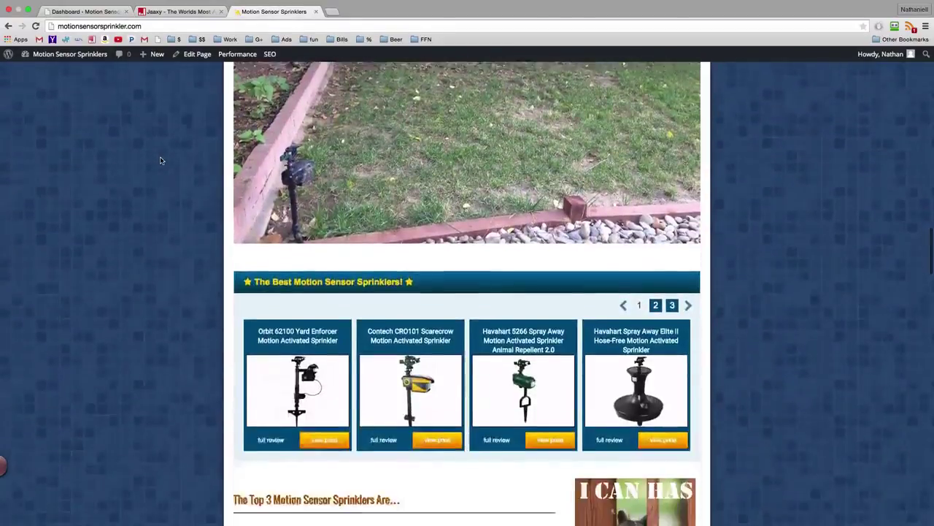
scroll(161, 160, down, 2)
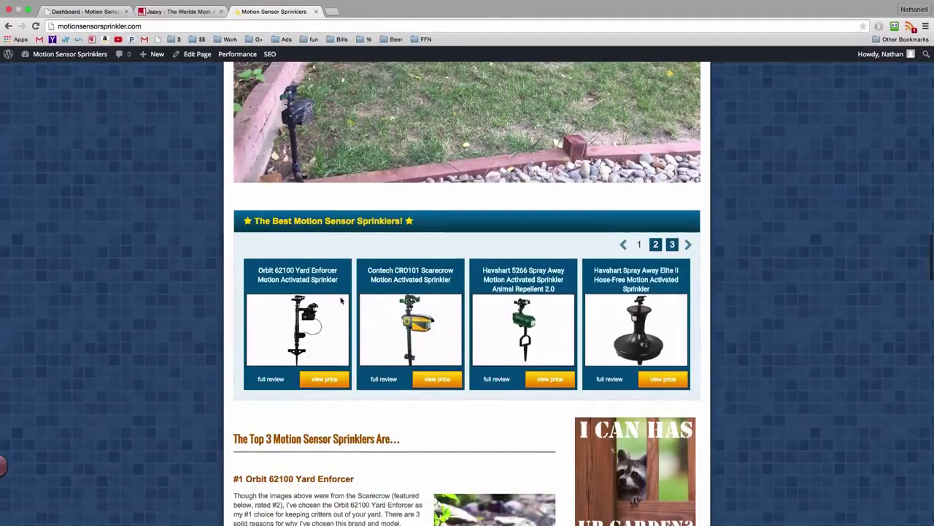
scroll(335, 301, down, 5)
scroll(335, 301, down, 8)
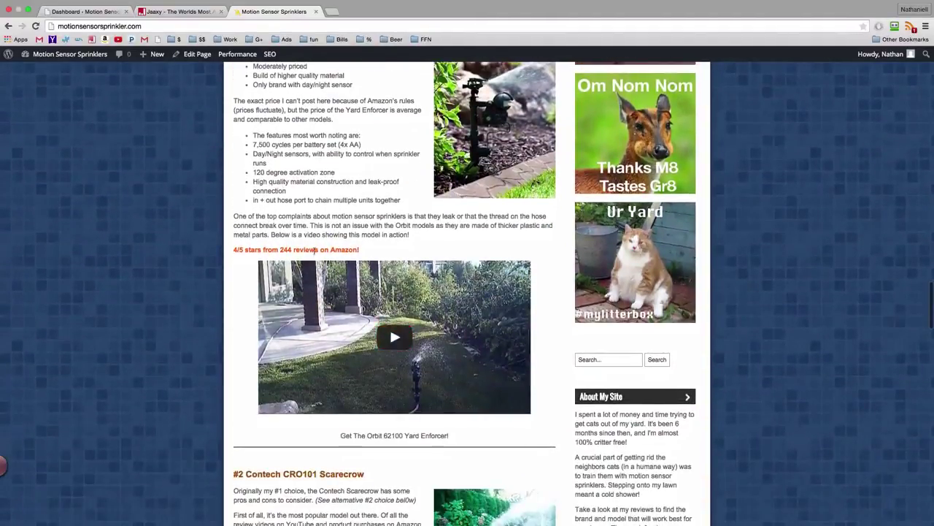
scroll(335, 301, up, 3)
scroll(350, 383, down, 5)
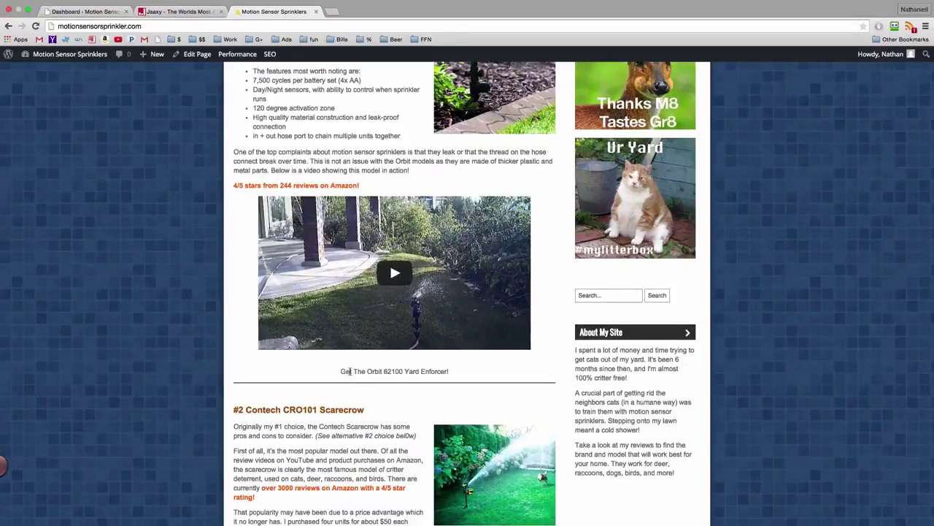
scroll(293, 188, up, 5)
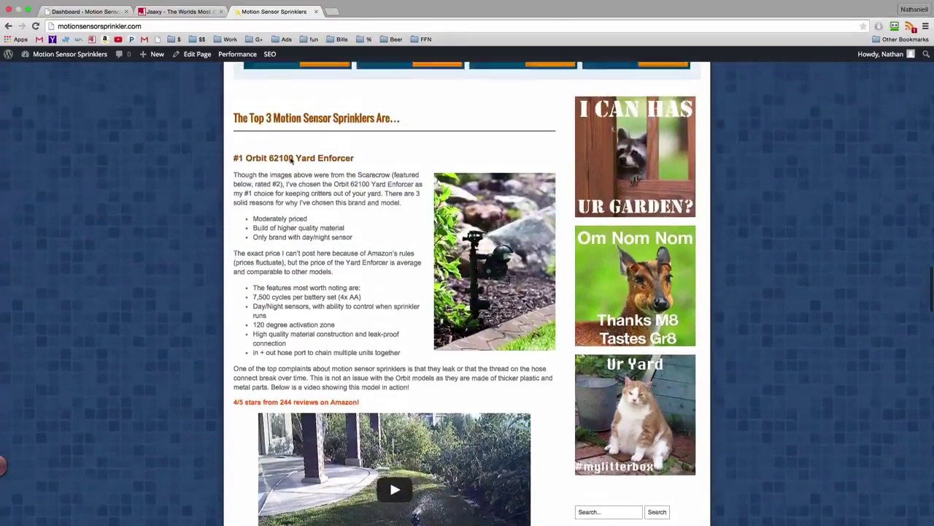
scroll(292, 188, up, 7)
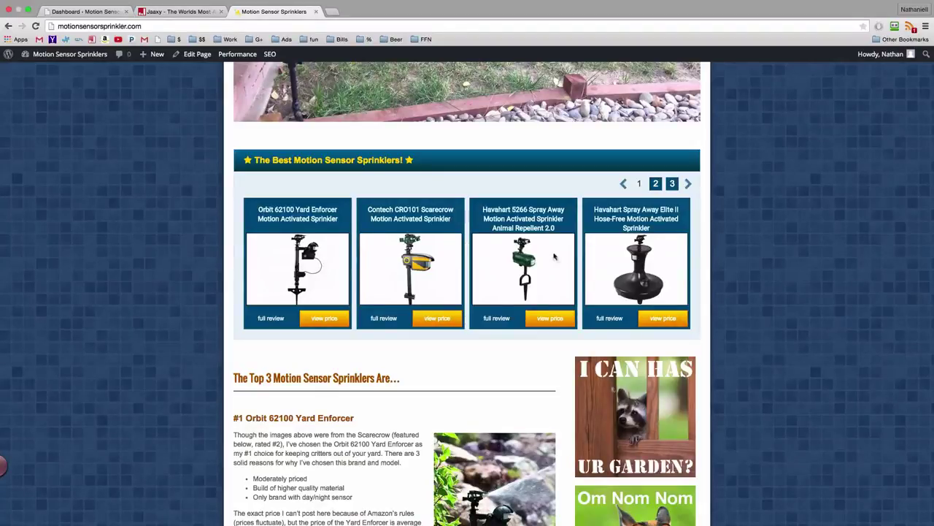
Open the full review of the Orbit 62100 Yard Enforcer and examine its product details, pros, cons and video.
click(267, 325)
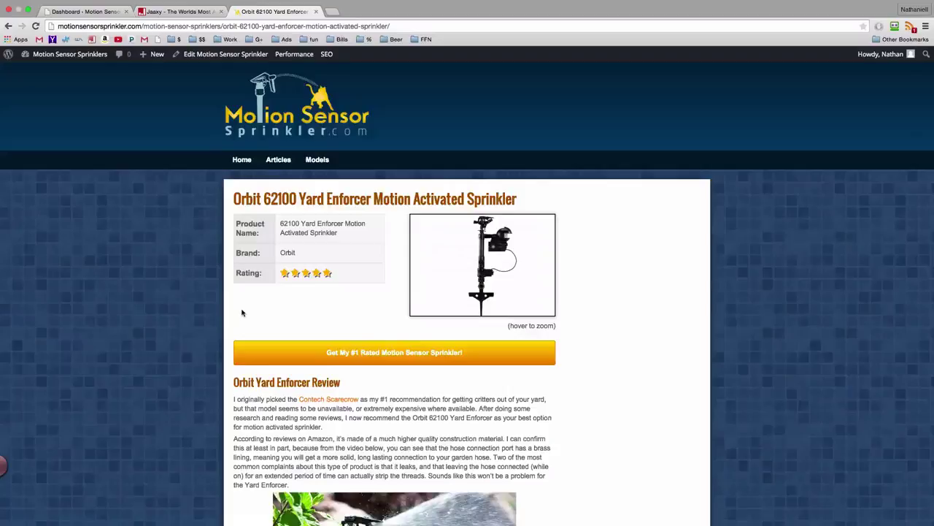
scroll(243, 314, down, 3)
scroll(243, 312, down, 10)
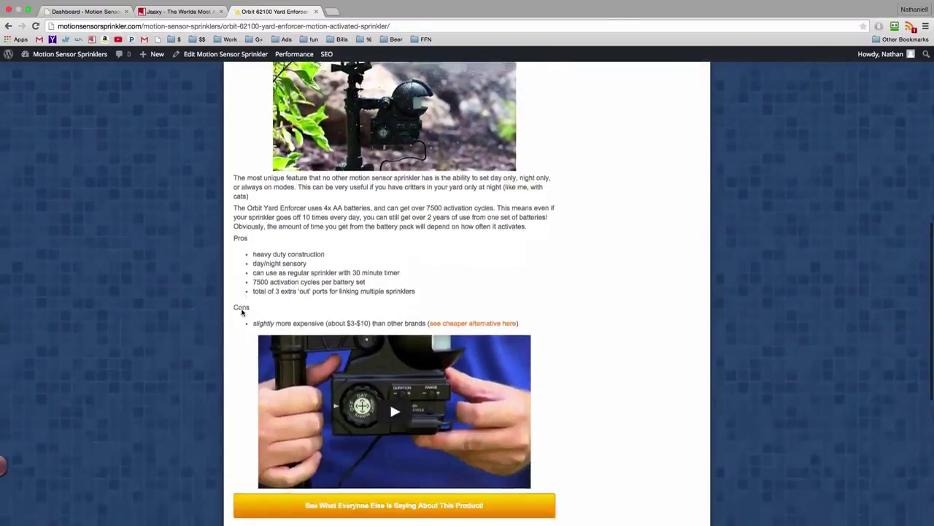
scroll(242, 313, up, 5)
scroll(241, 310, down, 3)
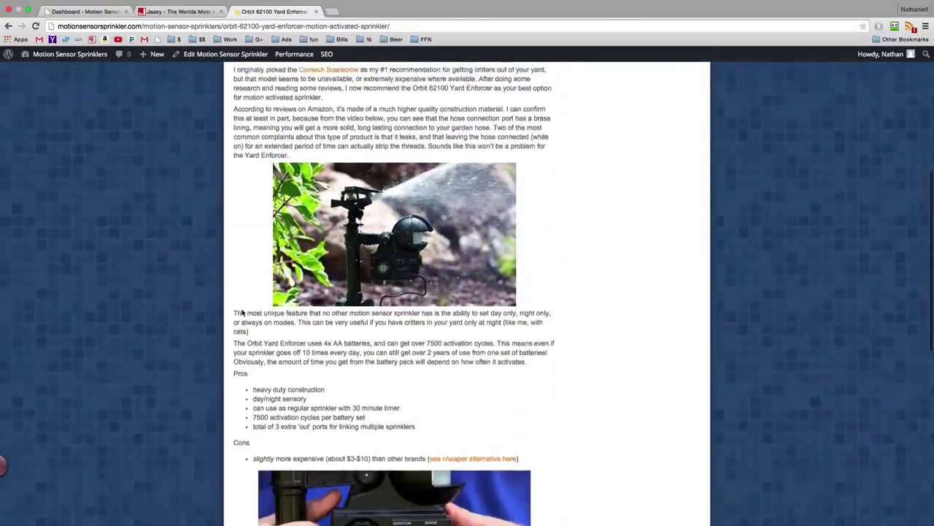
scroll(242, 312, down, 2)
scroll(243, 312, up, 5)
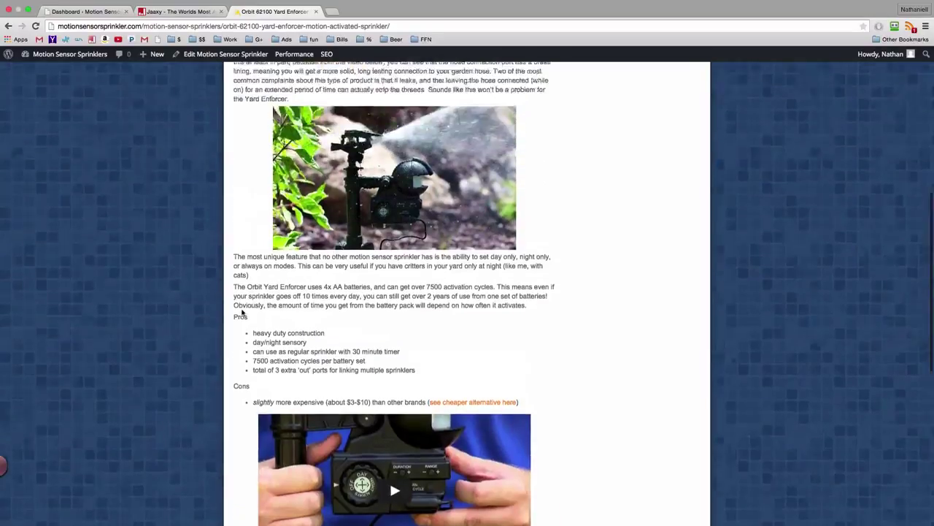
scroll(242, 312, up, 3)
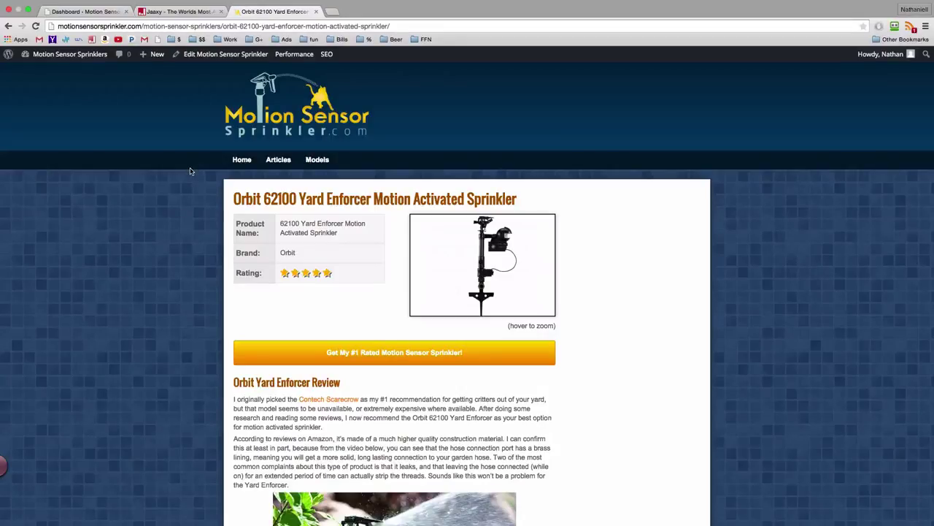
Check the site rank for "motion sensor sprinklers" in Jaaxy, and review the keyword data for "motion sensor sprinkler".
click(199, 12)
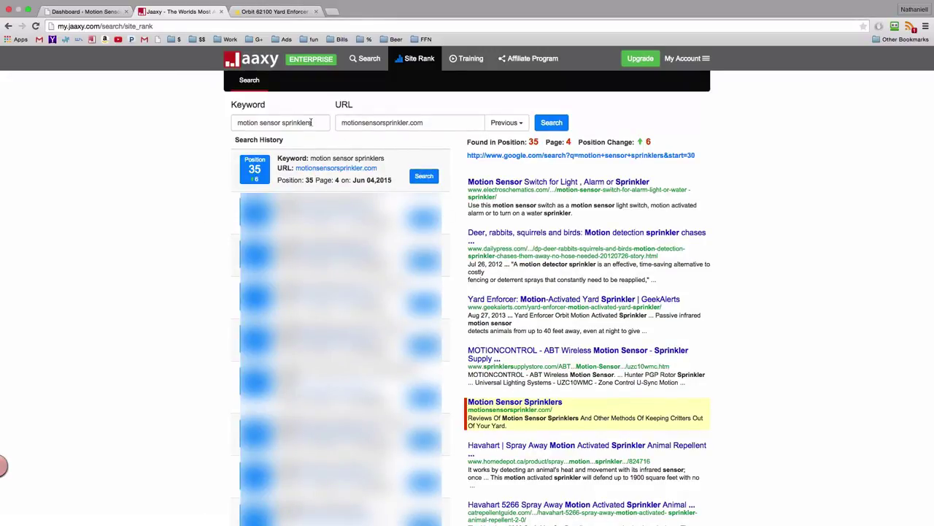
drag(311, 122, 240, 123)
click(239, 123)
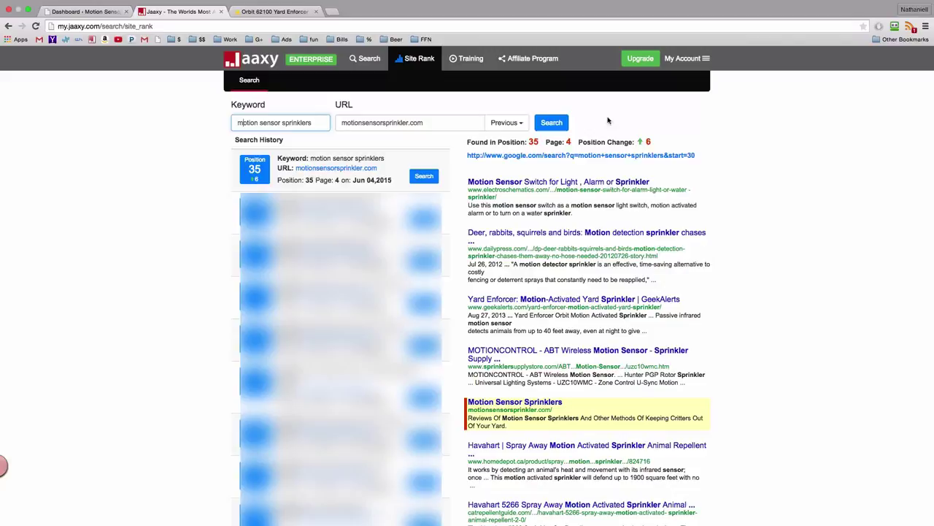
click(365, 59)
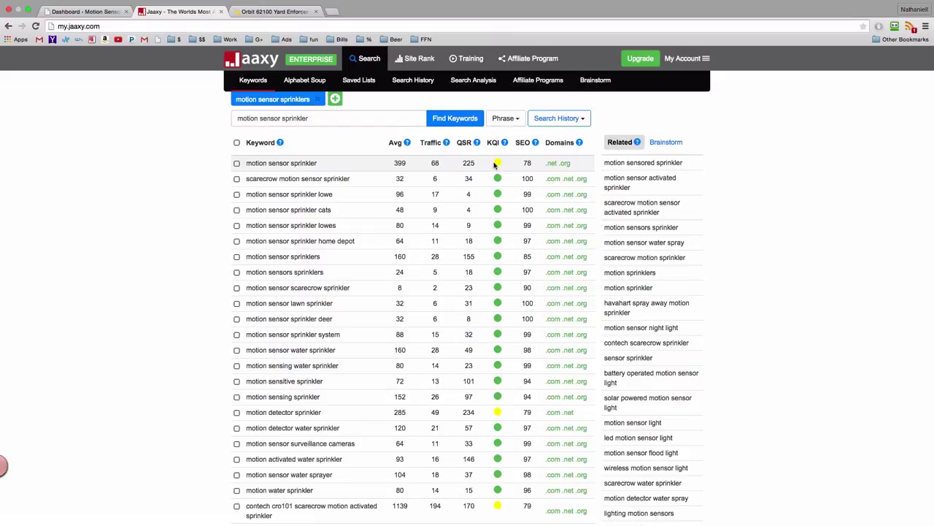
mouse_move(494, 166)
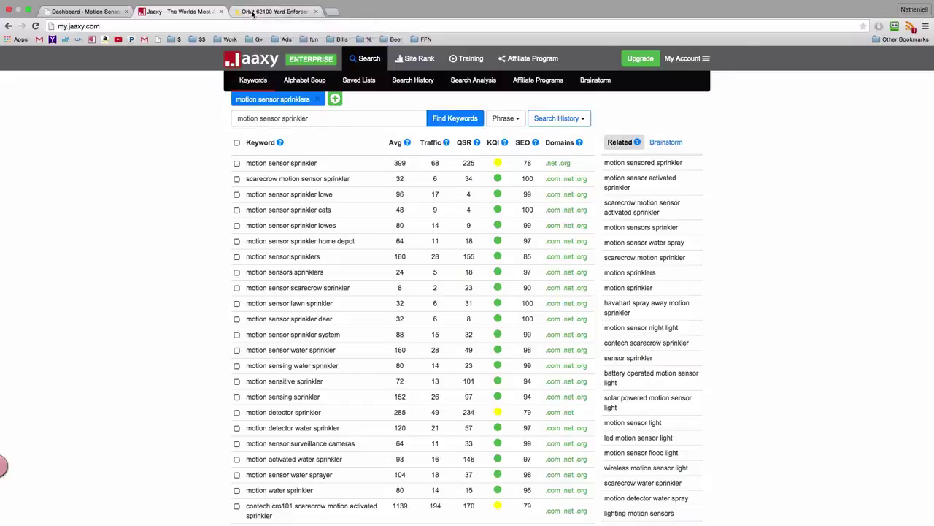
Close the Jaaxy page and open the Ultimate Azon theme's general settings in the WordPress dashboard.
key(super+w)
mouse_move(39, 144)
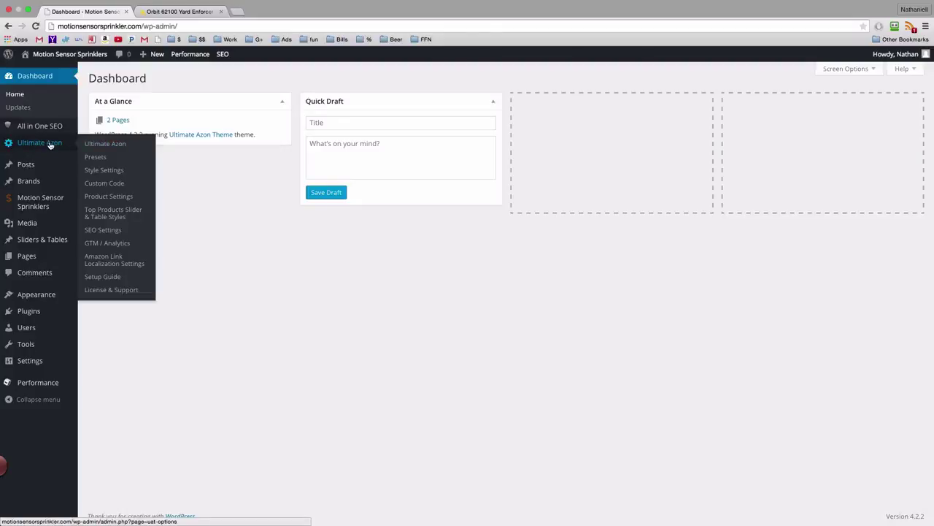
click(50, 144)
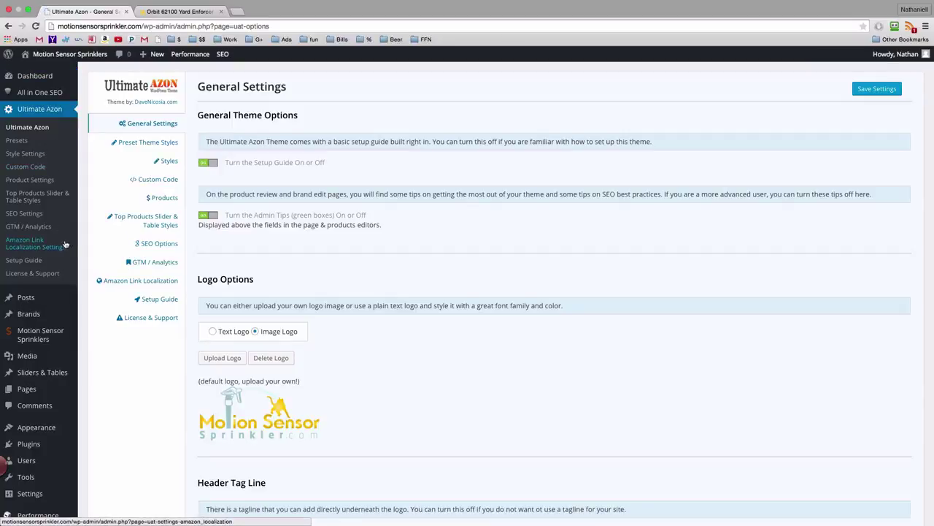
Activate the Red is the New Red theme preset and view the site's home page with it.
click(135, 149)
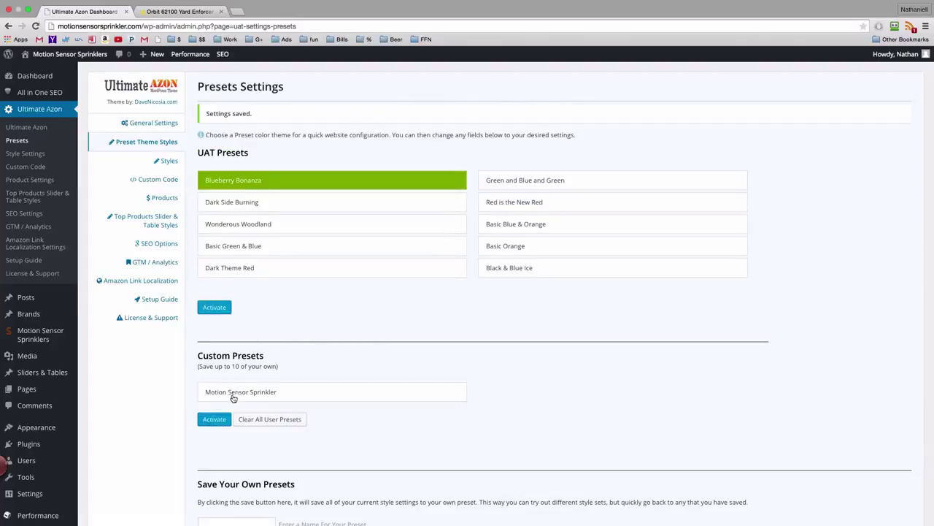
click(515, 203)
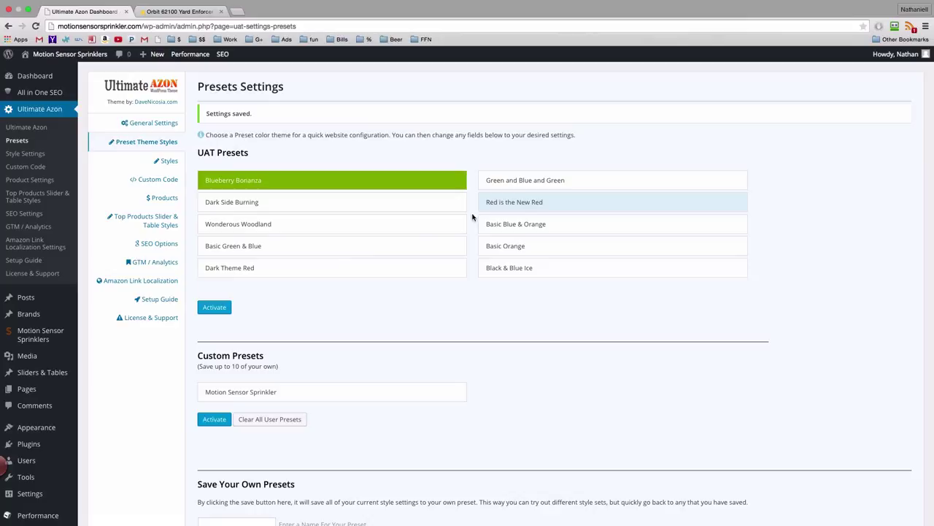
click(213, 306)
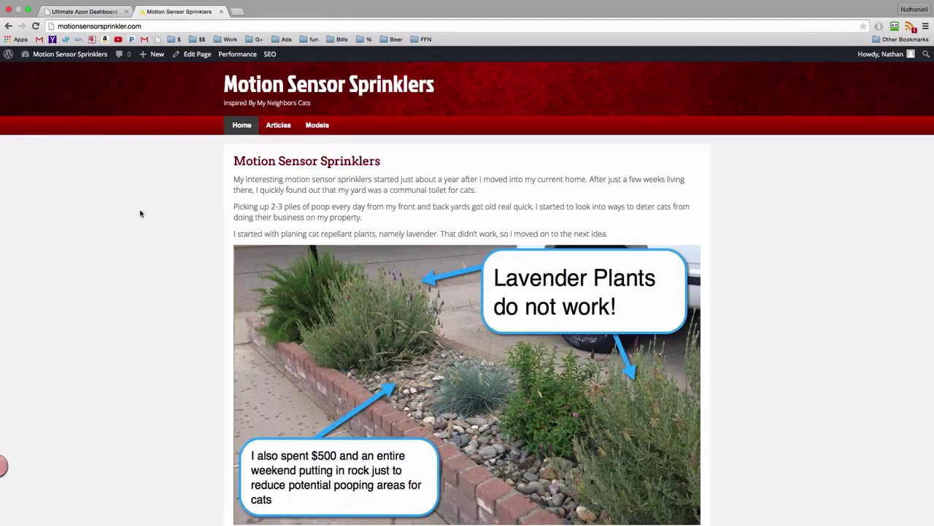
Return to the preset settings and reactivate the custom Motion Sensor Sprinkler preset.
click(93, 13)
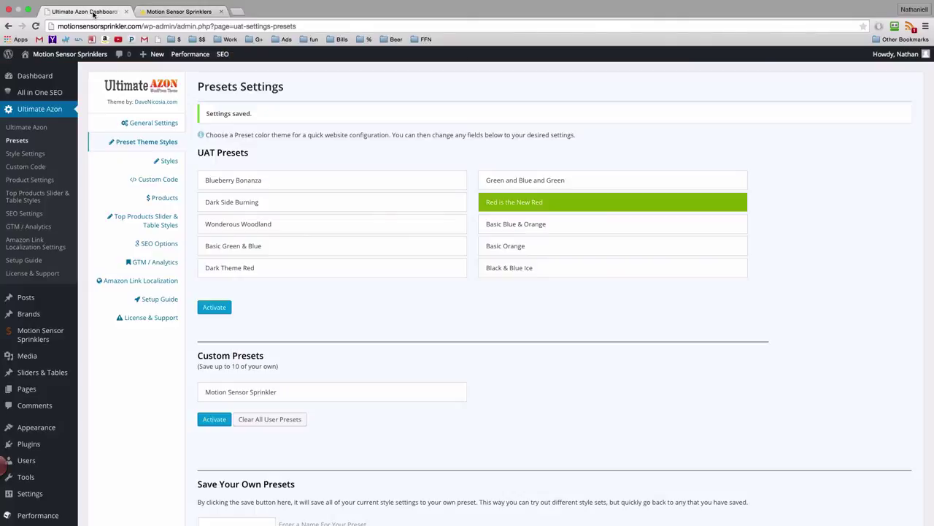
scroll(267, 361, down, 1)
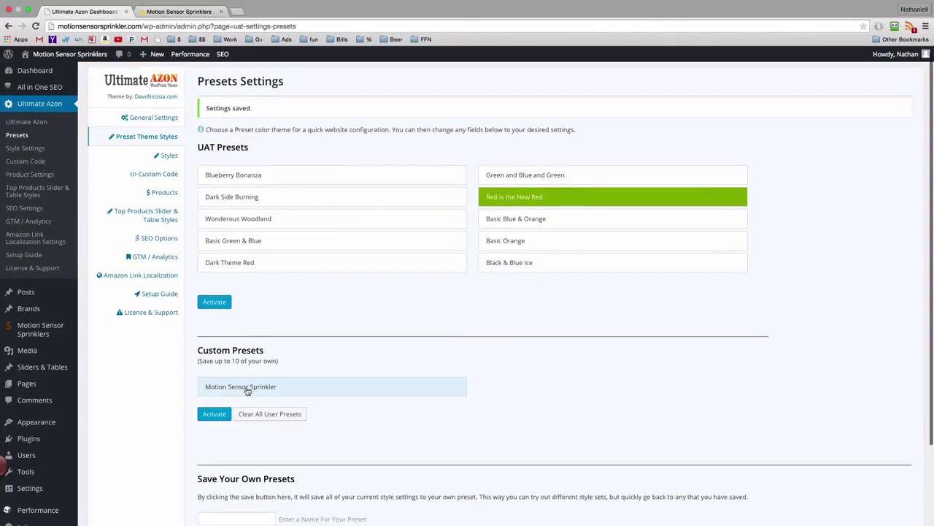
Open the theme's style settings and examine the options for the site background, main content area, header and footer.
click(165, 155)
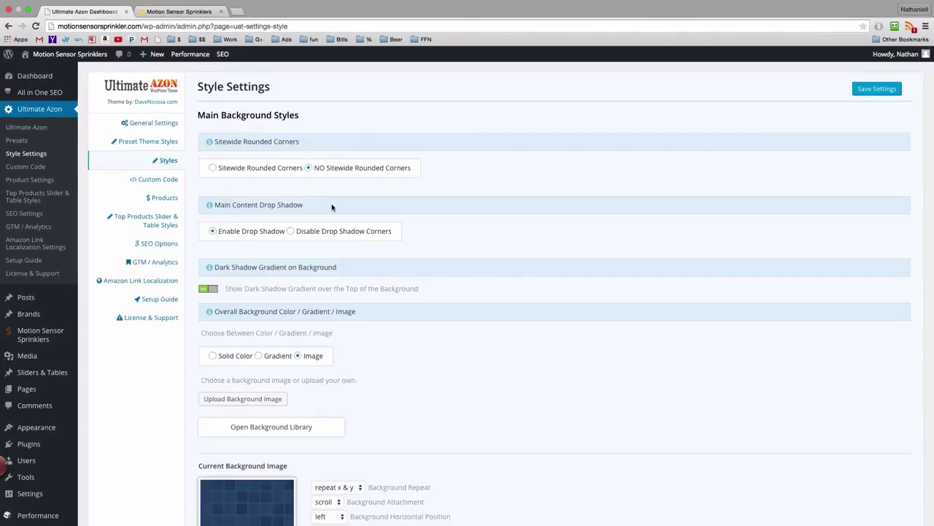
scroll(365, 210, down, 3)
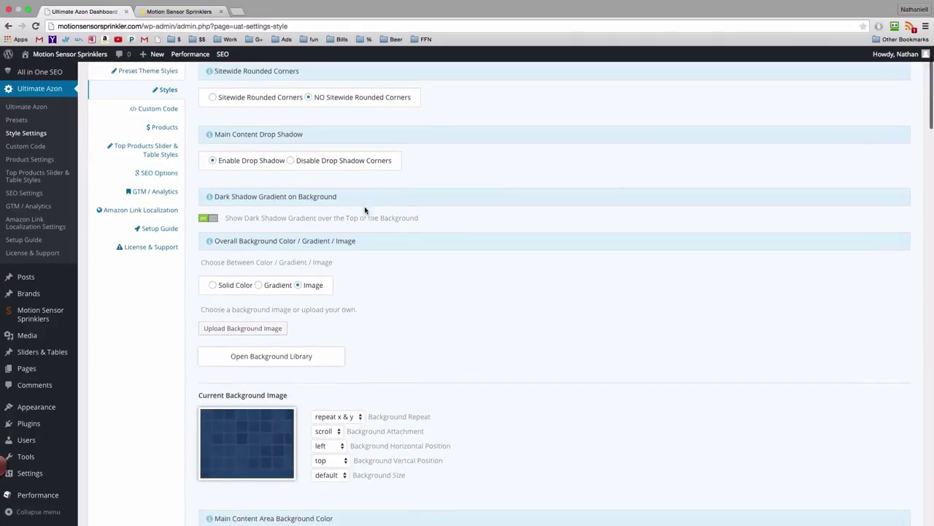
scroll(365, 211, down, 1)
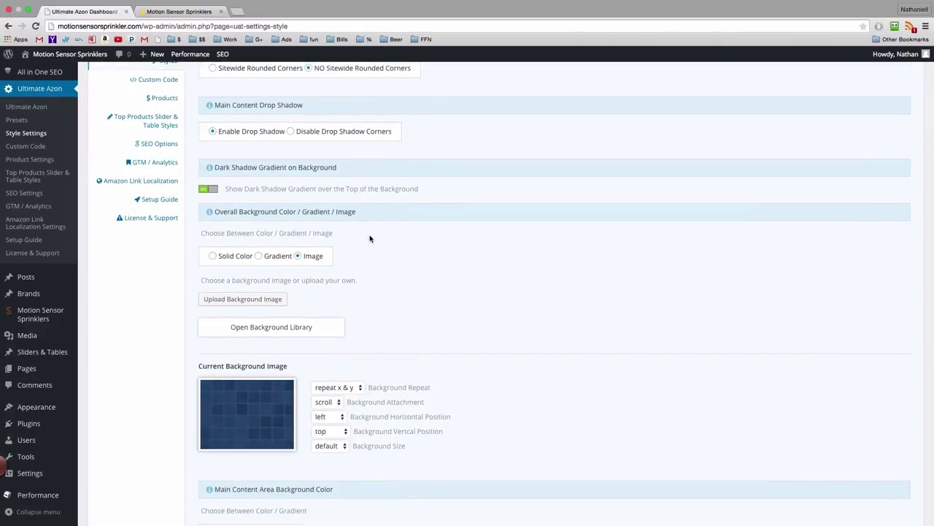
scroll(369, 238, down, 6)
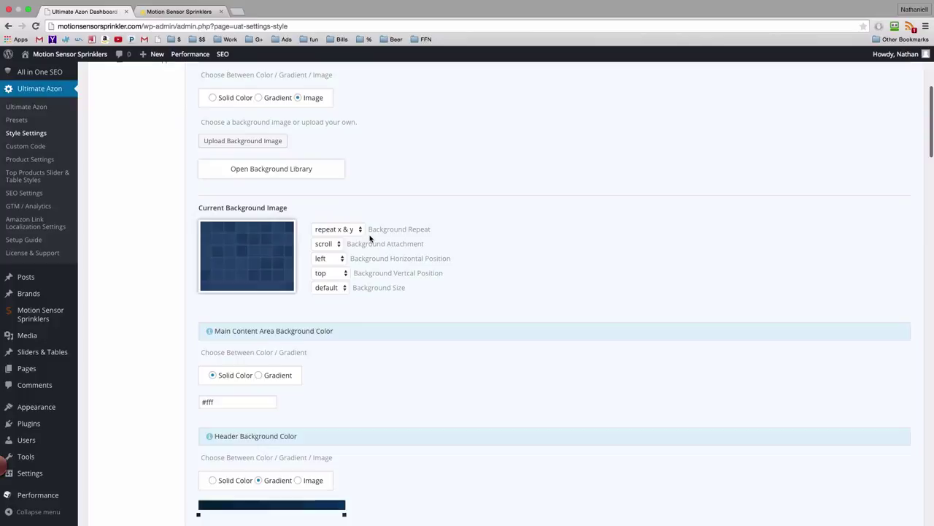
scroll(370, 238, down, 3)
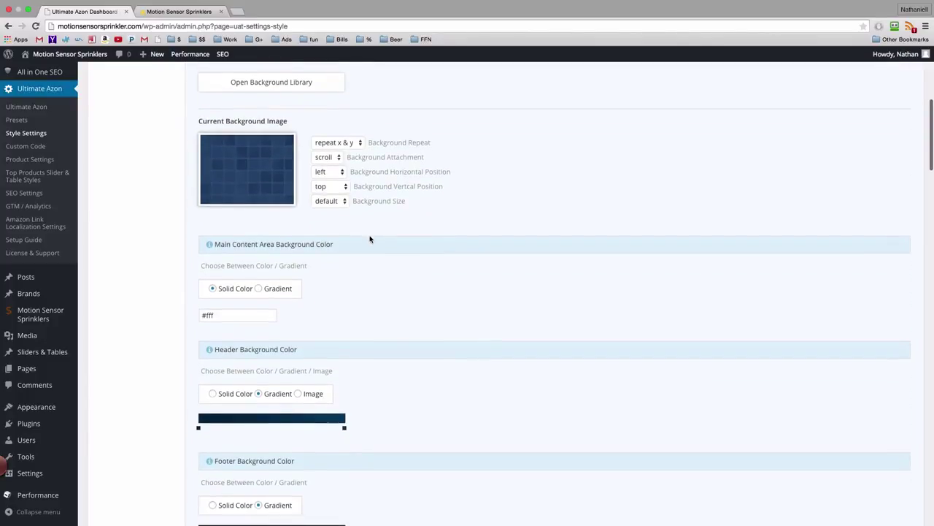
scroll(369, 238, up, 1)
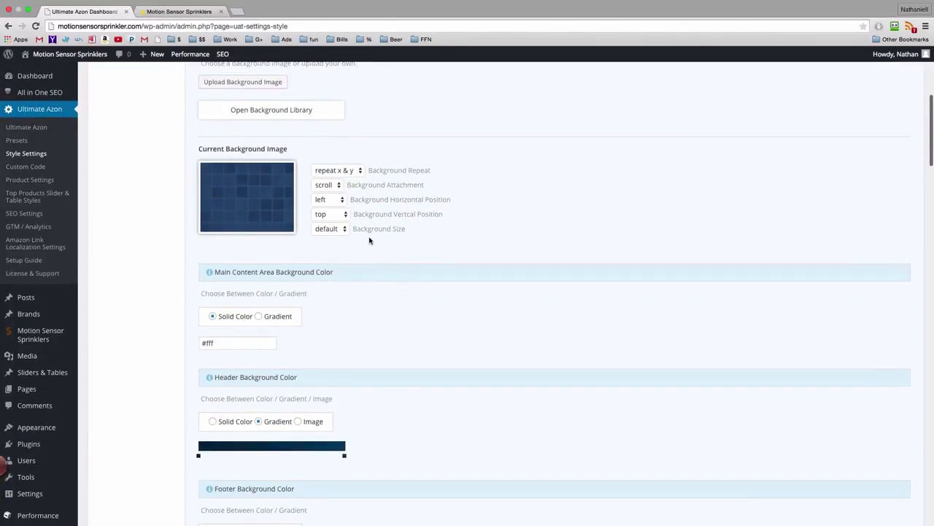
scroll(370, 240, up, 1)
scroll(378, 290, down, 1)
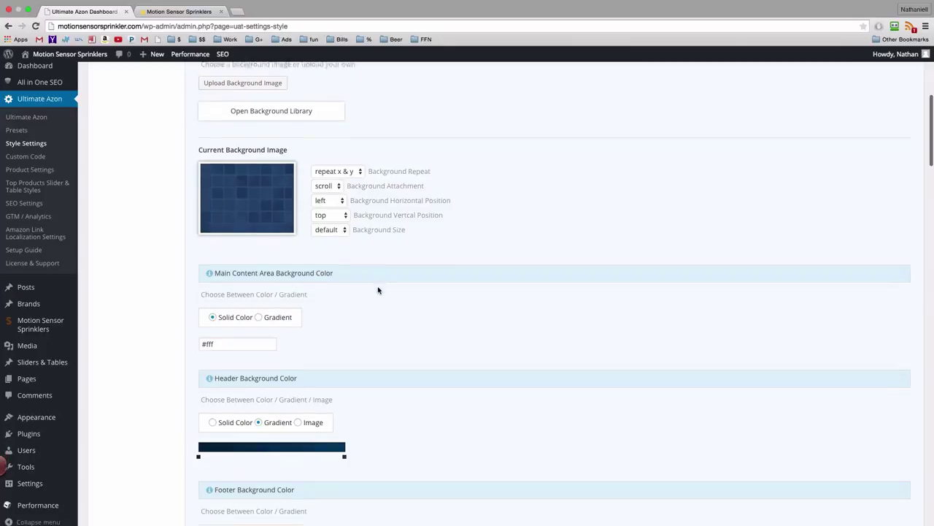
Examine the style settings for the main product archive, paragraph text, and Heading 1 and Heading 2 text.
scroll(379, 290, down, 5)
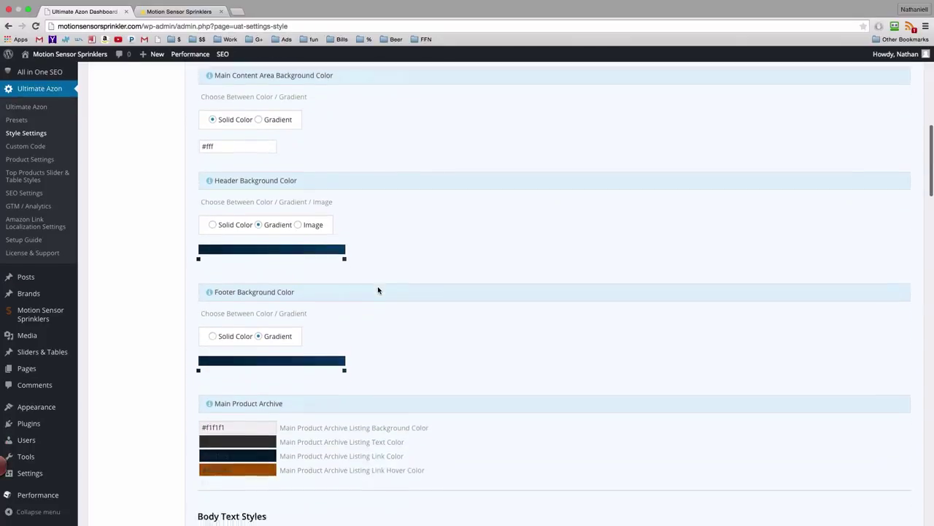
scroll(378, 291, down, 5)
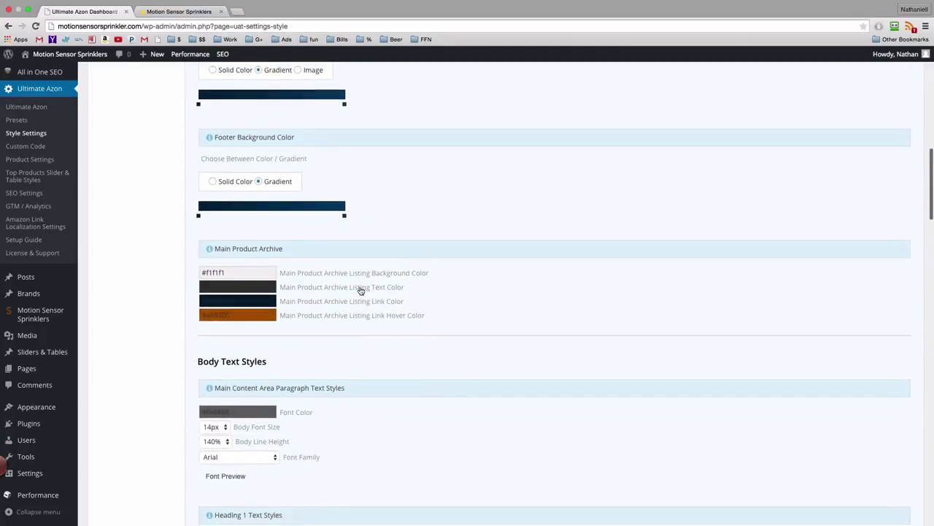
scroll(360, 291, down, 2)
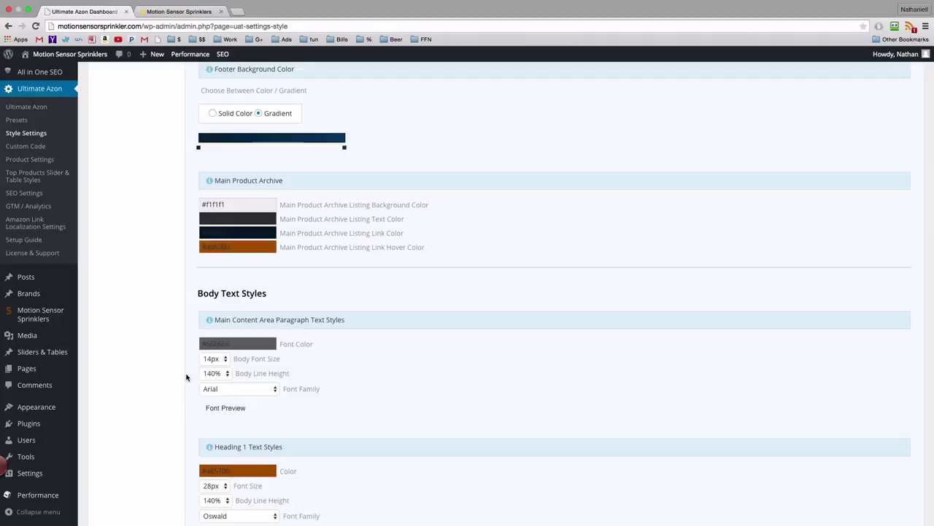
scroll(186, 376, down, 4)
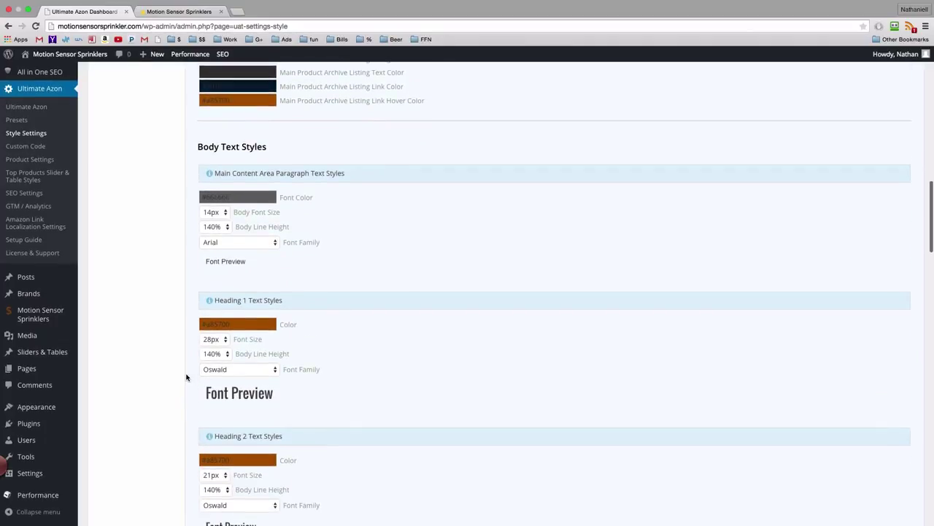
scroll(186, 376, down, 1)
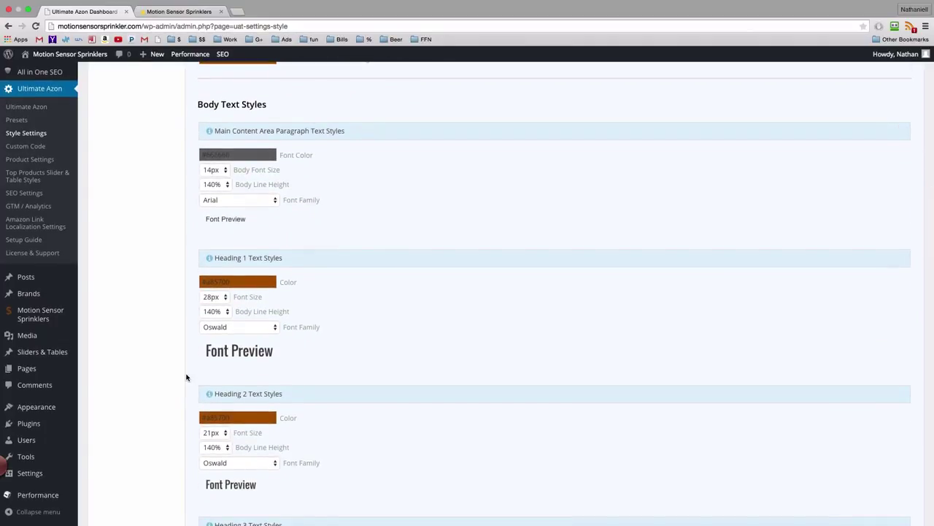
Open the theme's product settings and review the main product name, archive meta and custom specification fields.
scroll(186, 377, up, 15)
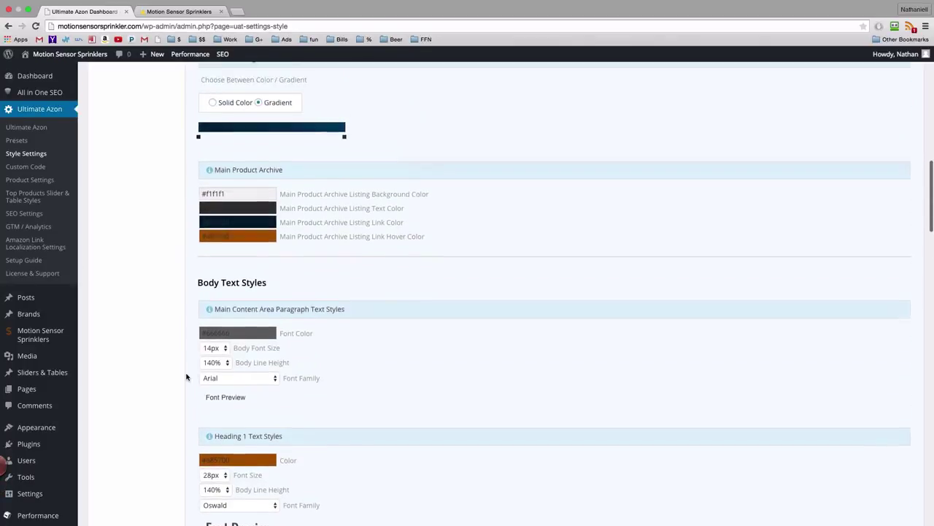
click(51, 181)
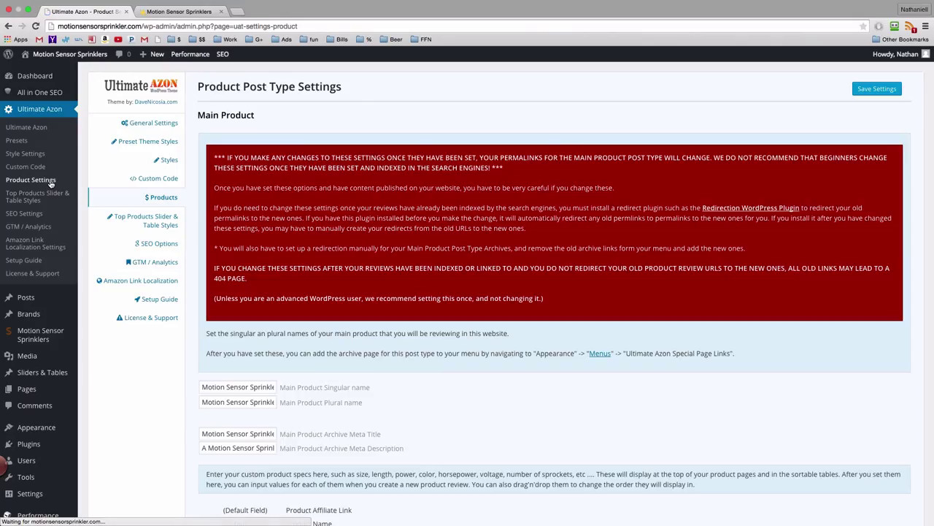
scroll(316, 283, down, 2)
scroll(315, 283, down, 4)
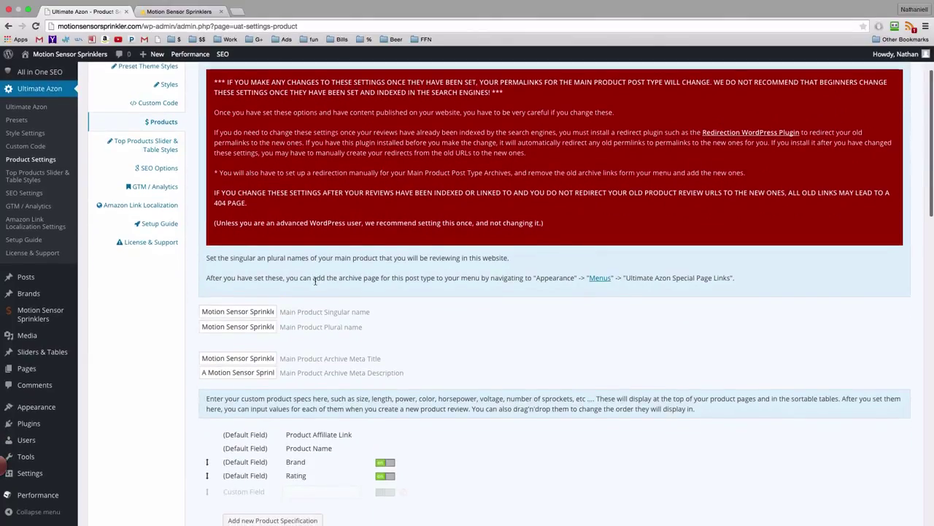
On the live site, open the sprinkler models page and view the Orbit 62100 Yard Enforcer review.
click(192, 12)
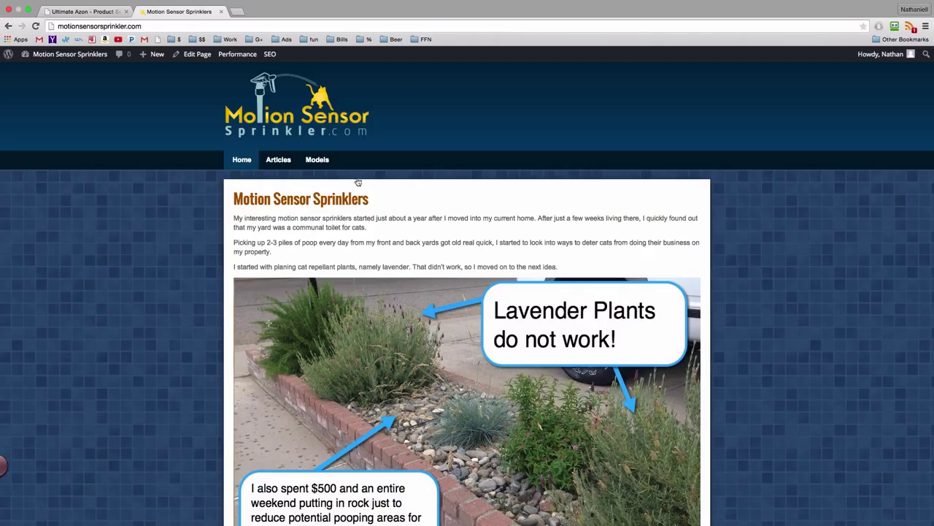
click(320, 160)
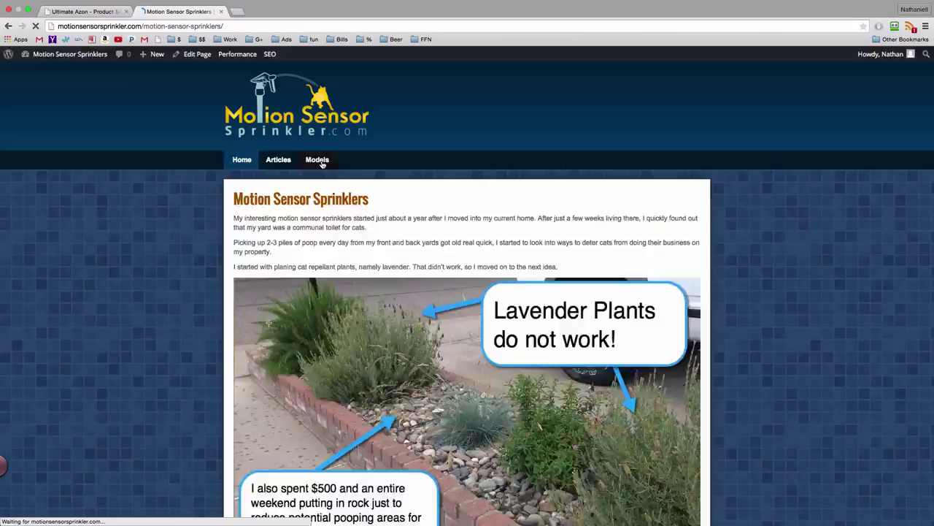
click(315, 238)
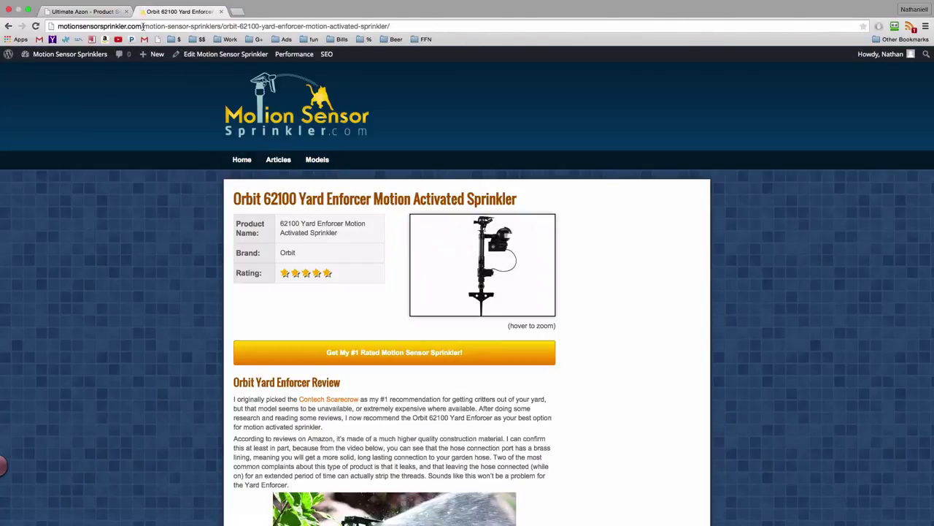
Highlight the motion-sensor-sprinklers part and the product name part of the review's URL to examine the permalink structure.
drag(144, 27, 220, 29)
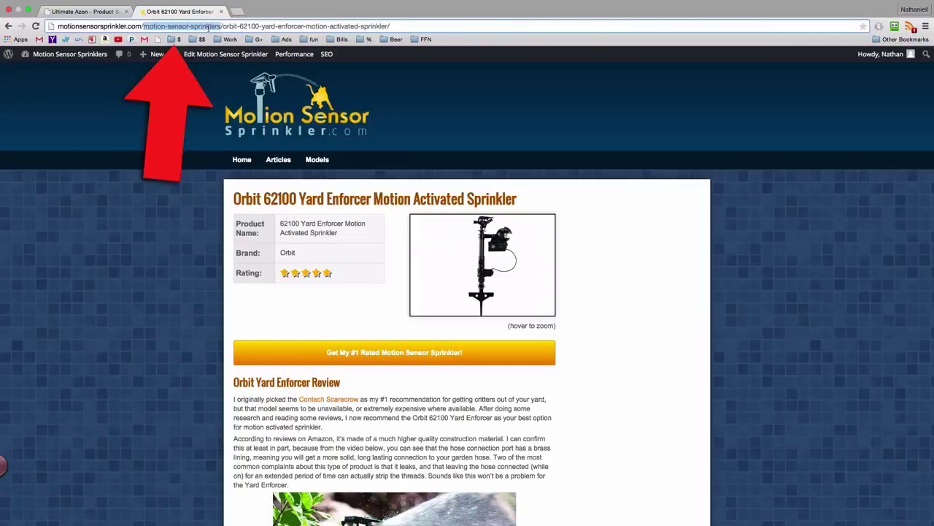
drag(228, 28, 402, 29)
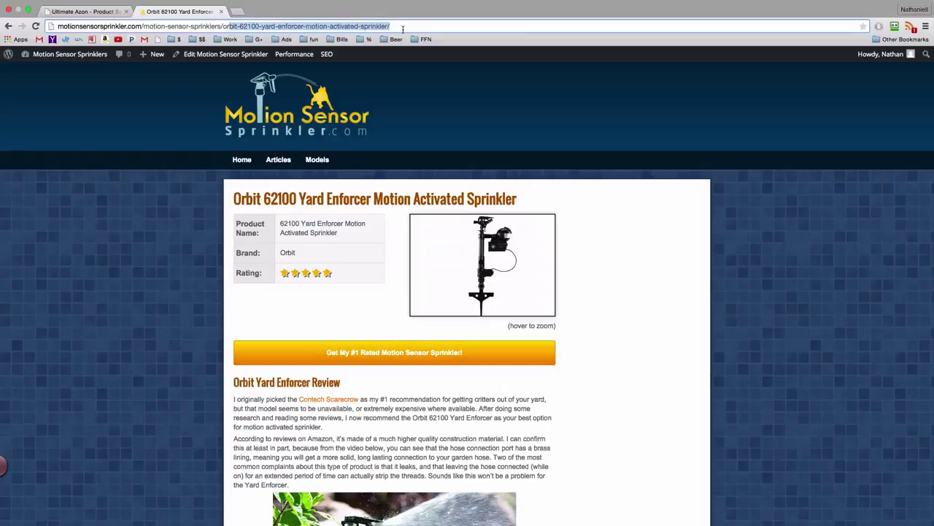
click(289, 27)
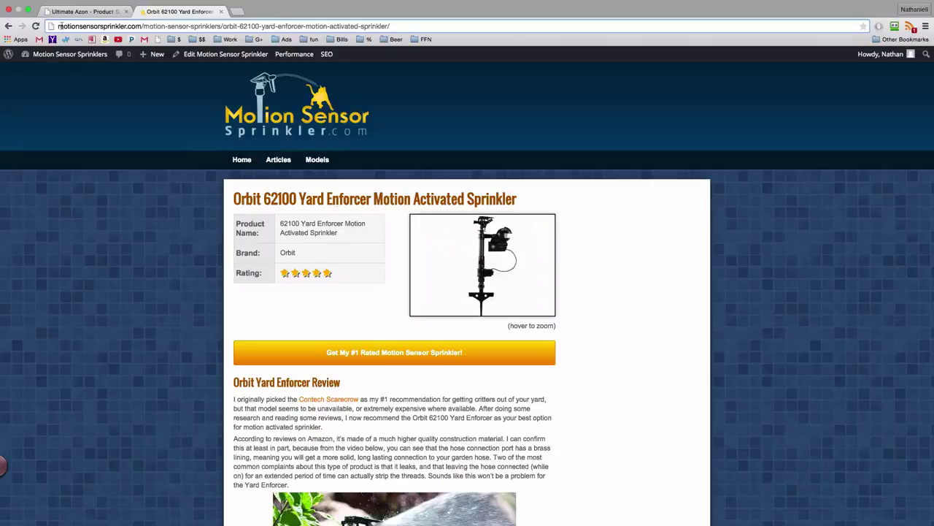
drag(59, 26, 388, 25)
click(143, 25)
click(222, 25)
click(388, 25)
scroll(231, 182, down, 1)
scroll(232, 182, up, 1)
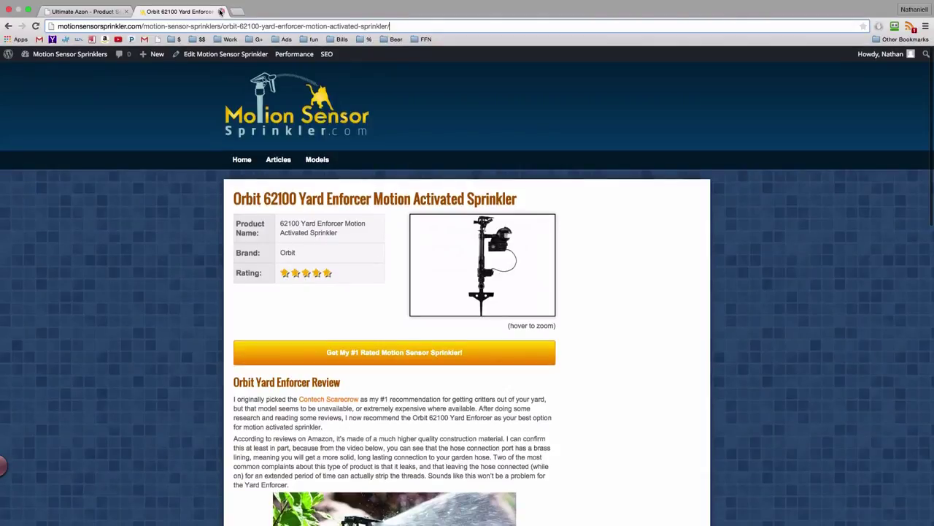
Close the review page, open the theme's Amazon Link Localization settings and read how the feature works.
click(220, 12)
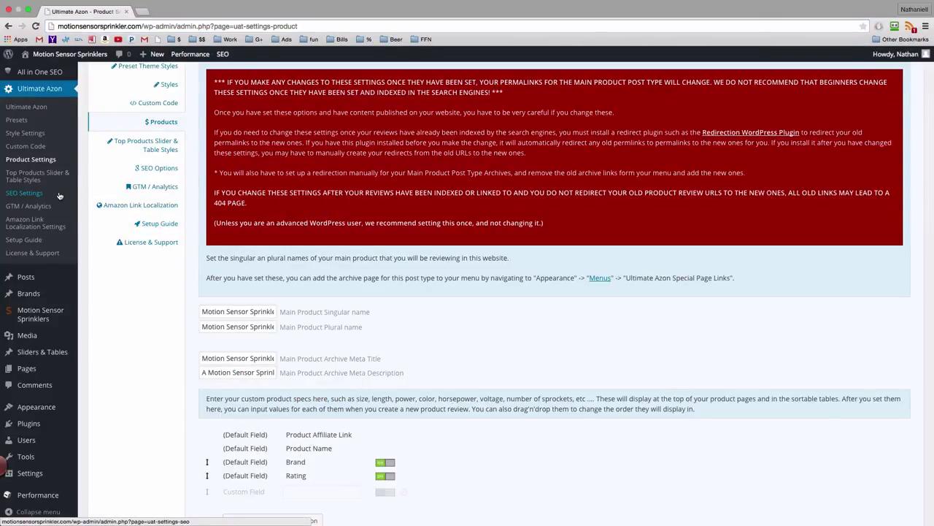
click(33, 223)
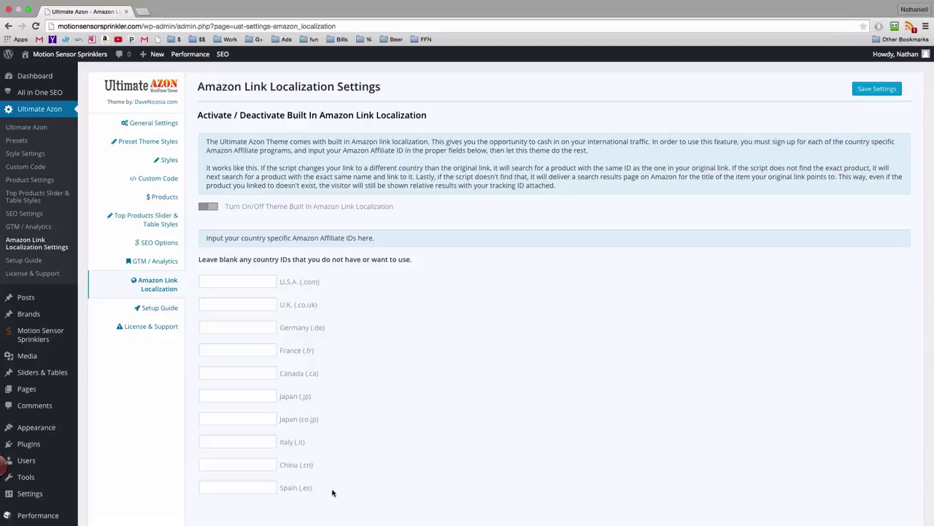
scroll(332, 493, down, 1)
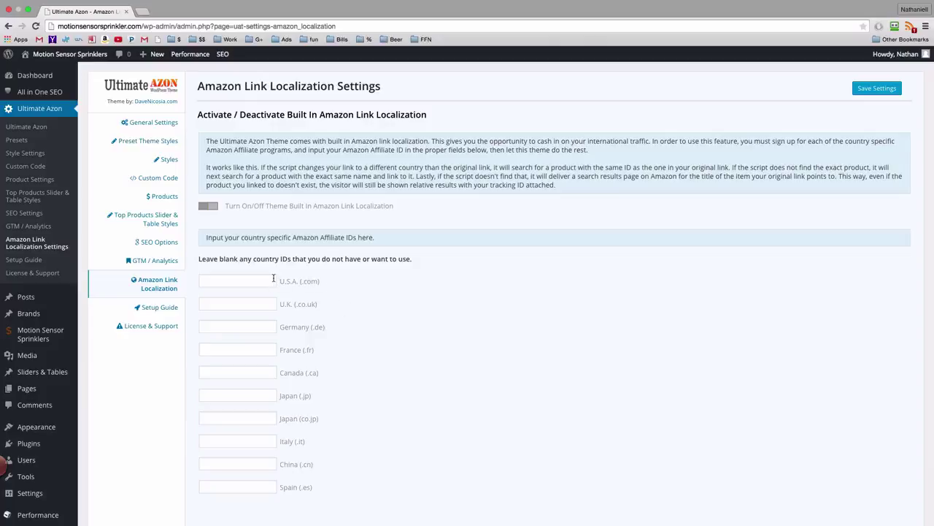
drag(208, 140, 557, 185)
click(559, 185)
Open the dashboard's Motion Sensor Sprinklers list and open the Orbit 62100 Yard Enforcer review for editing.
mouse_move(49, 298)
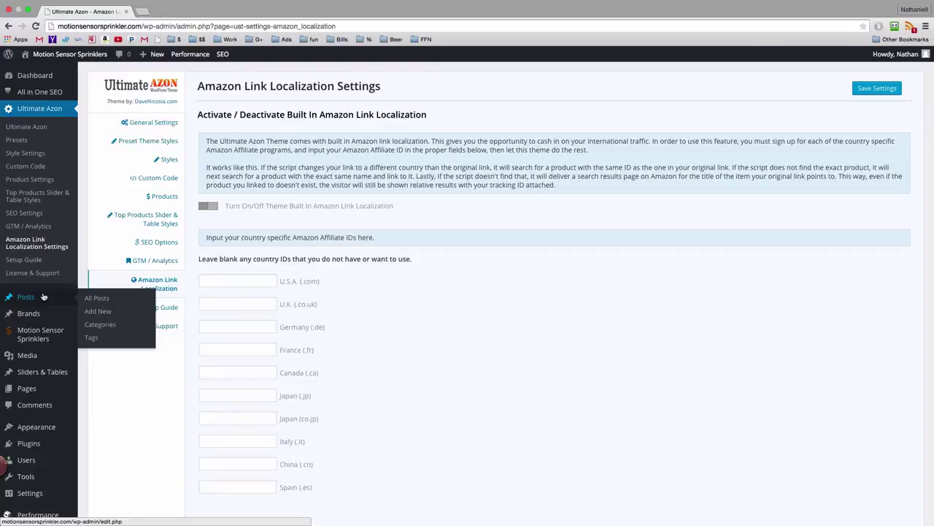
mouse_move(30, 315)
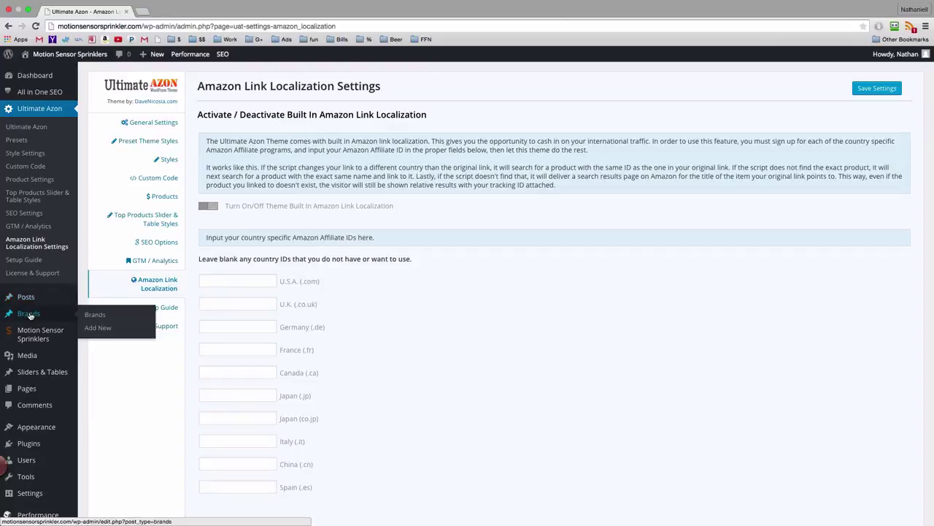
click(28, 335)
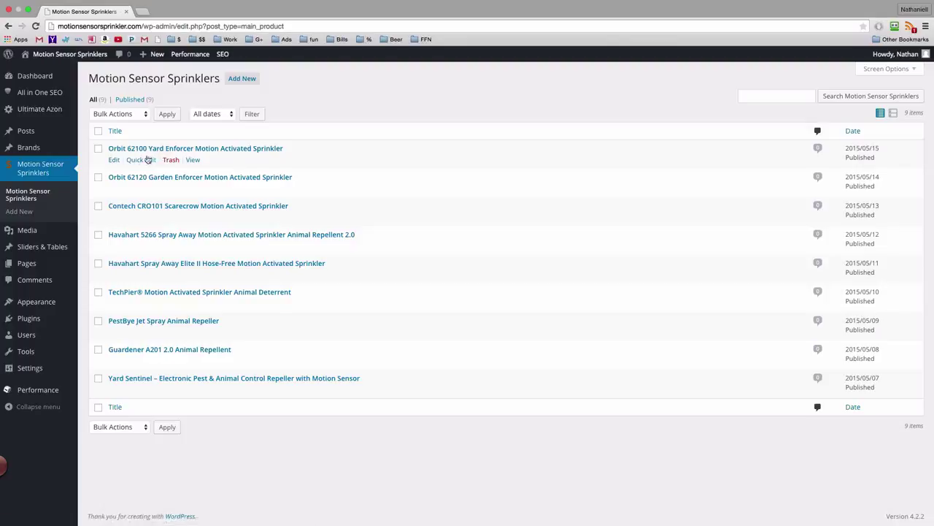
click(114, 160)
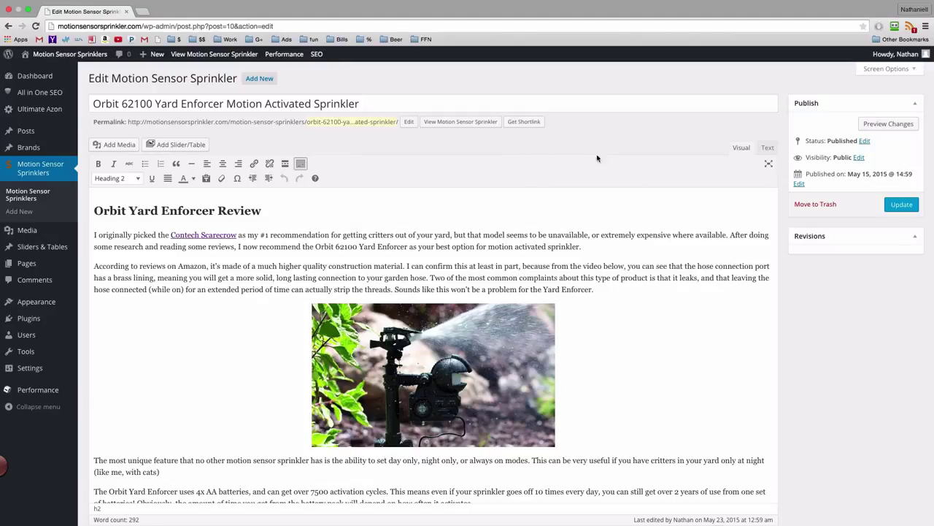
Examine the review's content, its top and bottom affiliate link bar texts, and the custom product specification fields.
scroll(810, 284, down, 5)
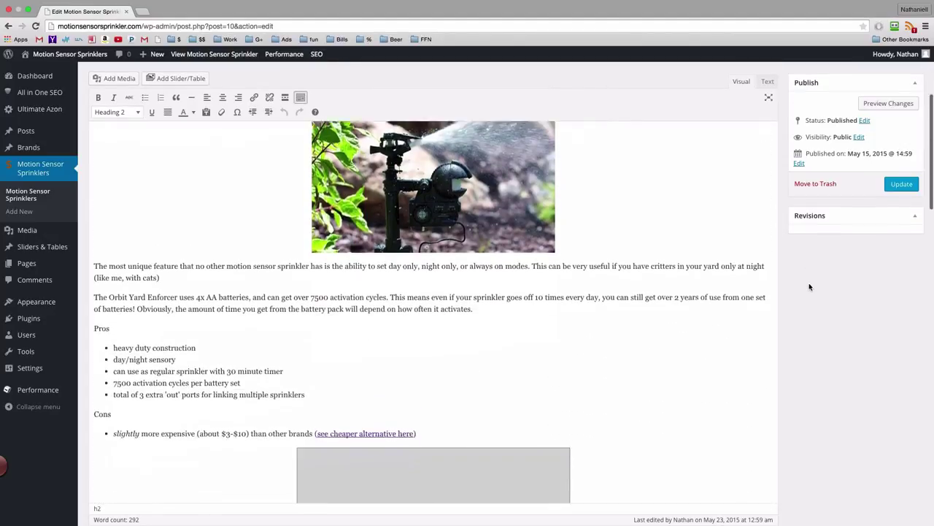
scroll(809, 287, down, 5)
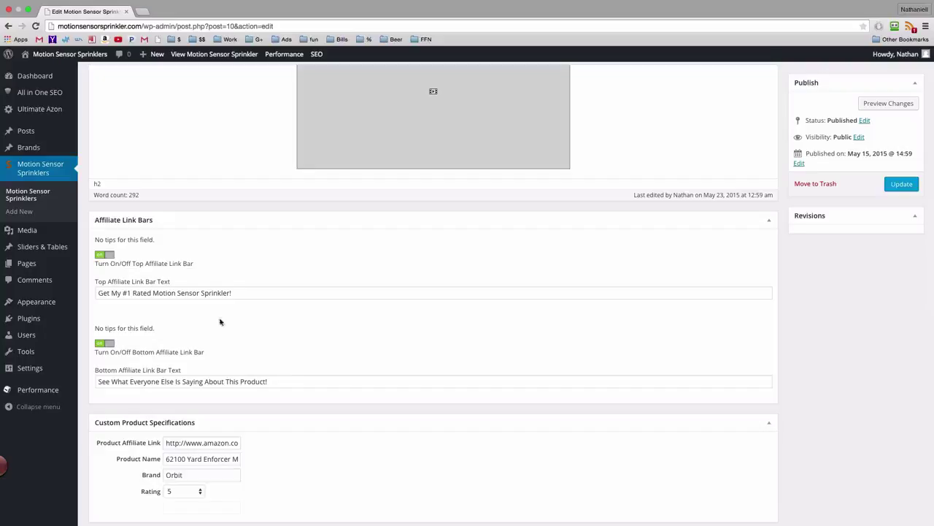
drag(242, 293, 89, 292)
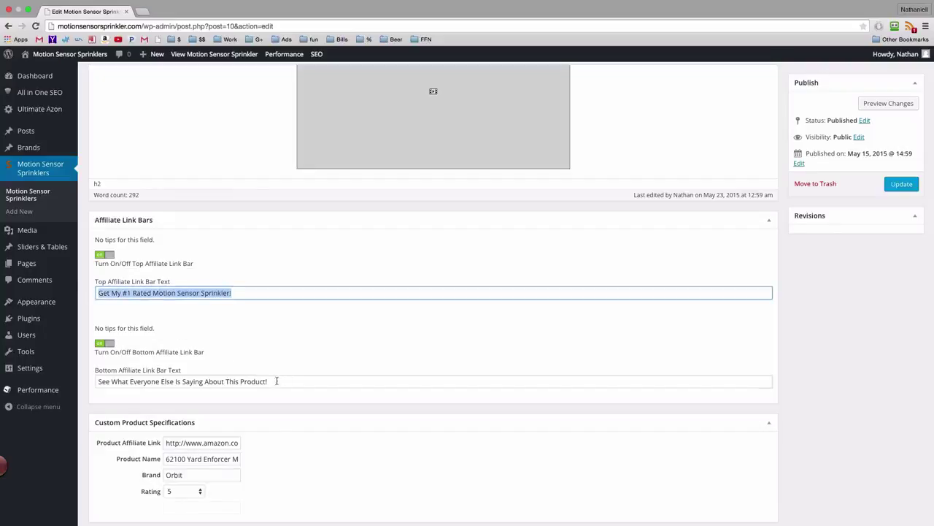
drag(275, 380, 108, 375)
click(274, 415)
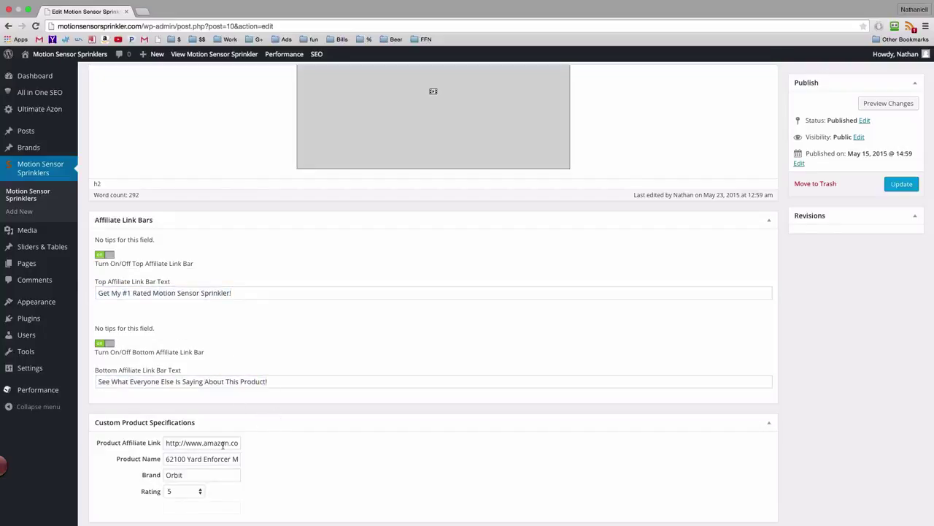
drag(229, 442, 165, 443)
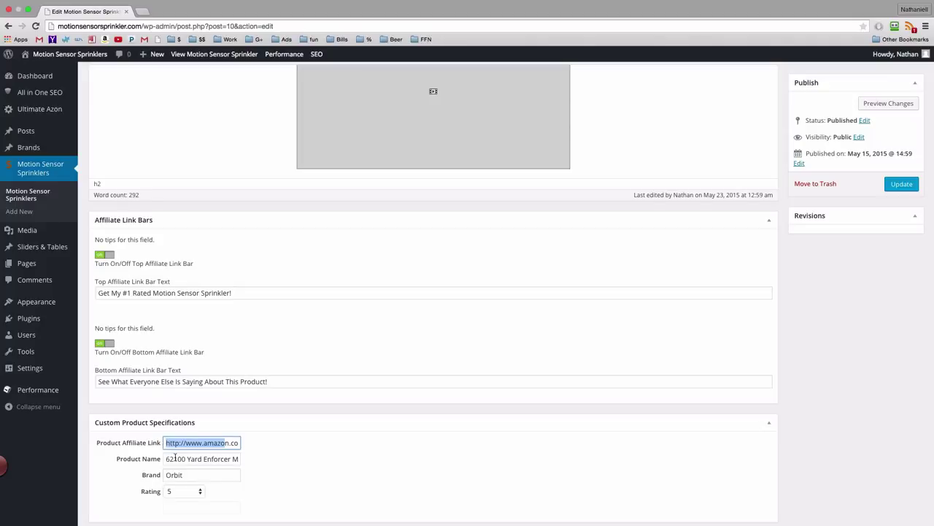
click(175, 459)
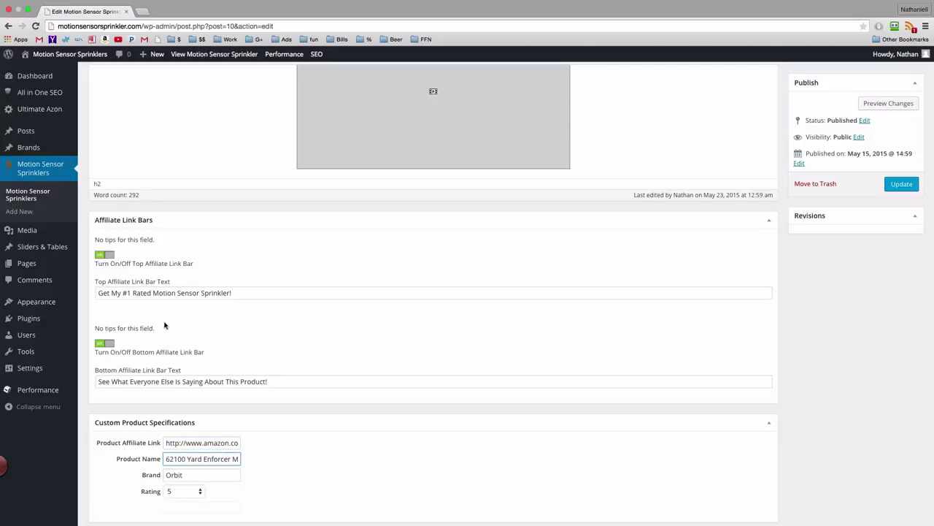
View the live Orbit 62100 review in a new tab and examine its product details, zoomable image and affiliate link bars.
scroll(602, 397, up, 3)
scroll(602, 396, up, 10)
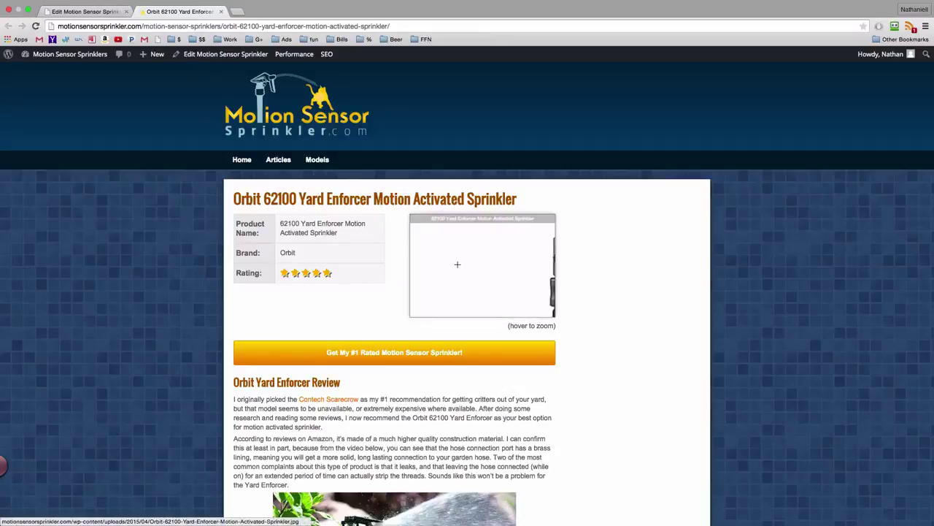
mouse_move(496, 268)
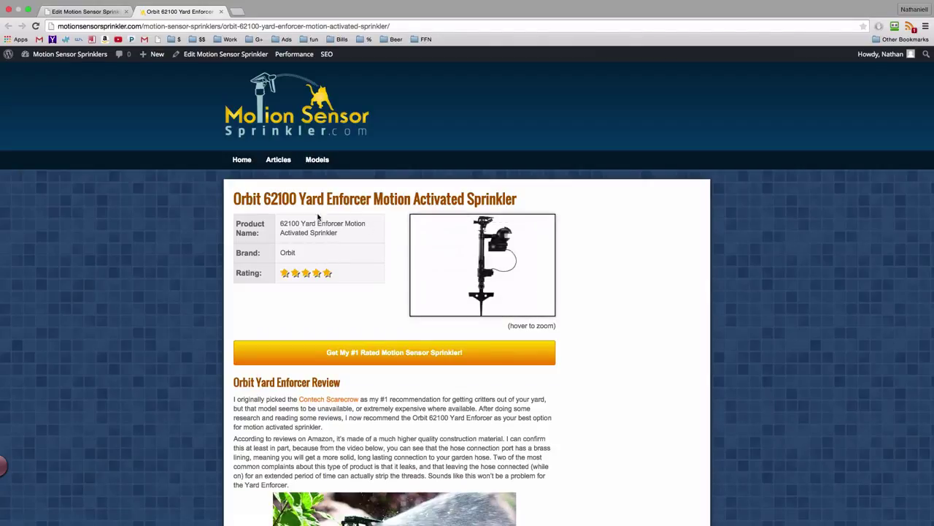
scroll(364, 322, down, 2)
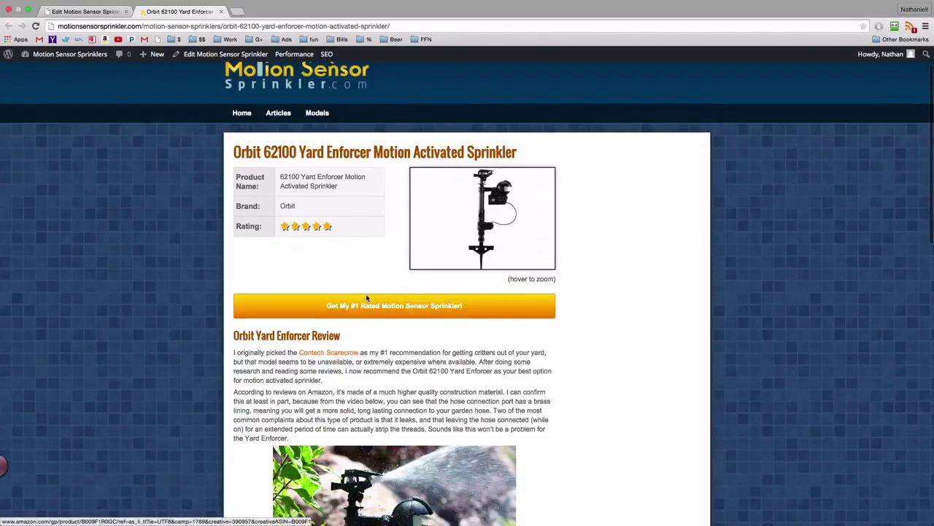
scroll(403, 319, down, 1)
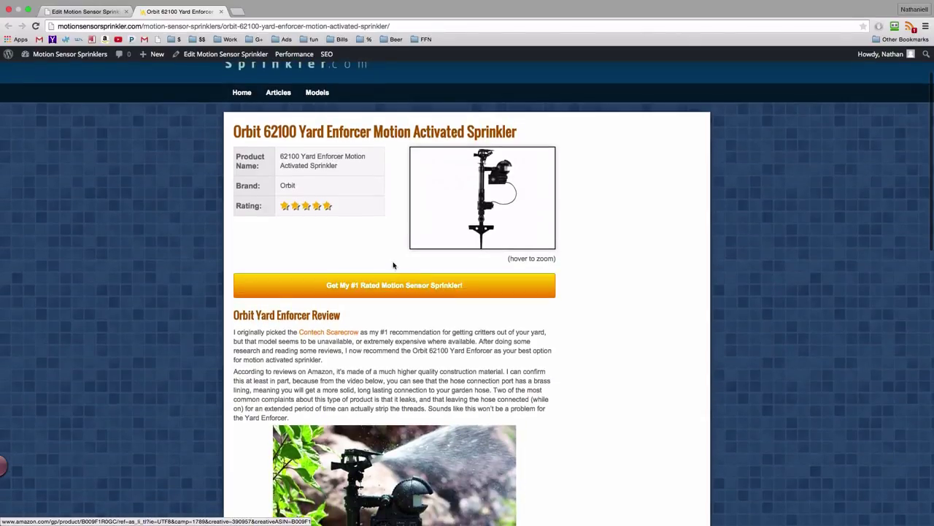
scroll(399, 287, down, 10)
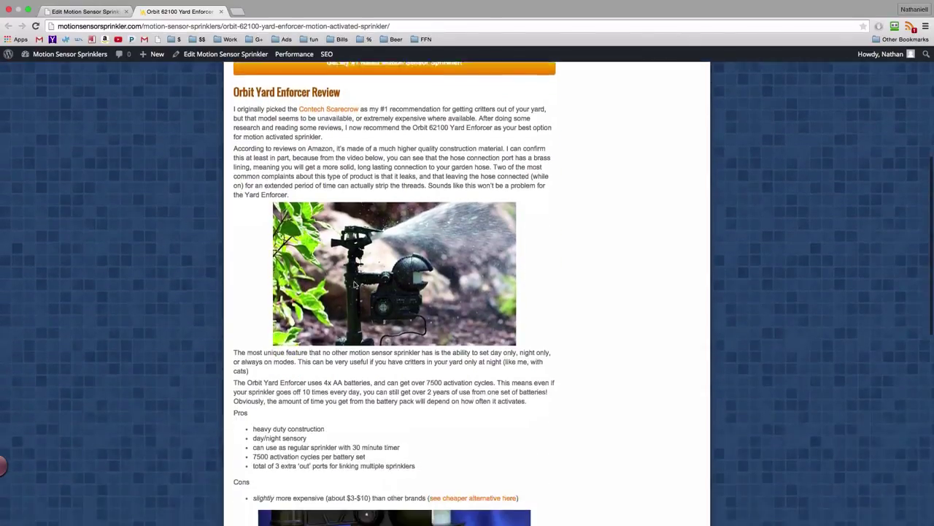
scroll(351, 283, down, 9)
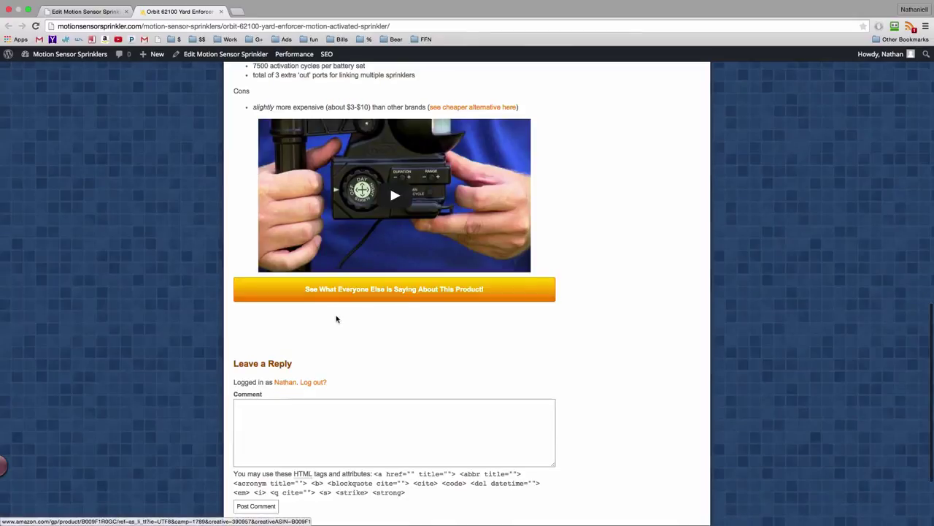
scroll(345, 303, up, 3)
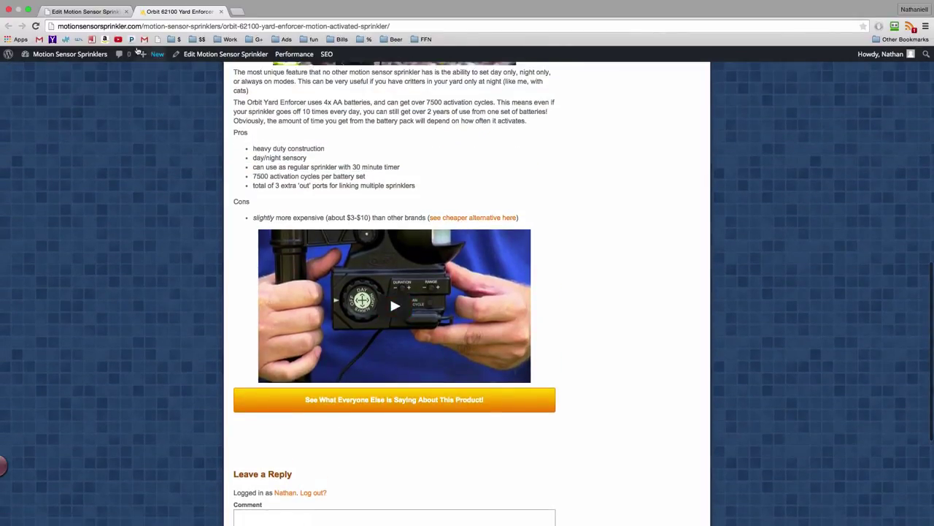
Open the dashboard's Sliders & Tables list and load the site's homepage in the tab showing the live Orbit 62100 review.
click(90, 11)
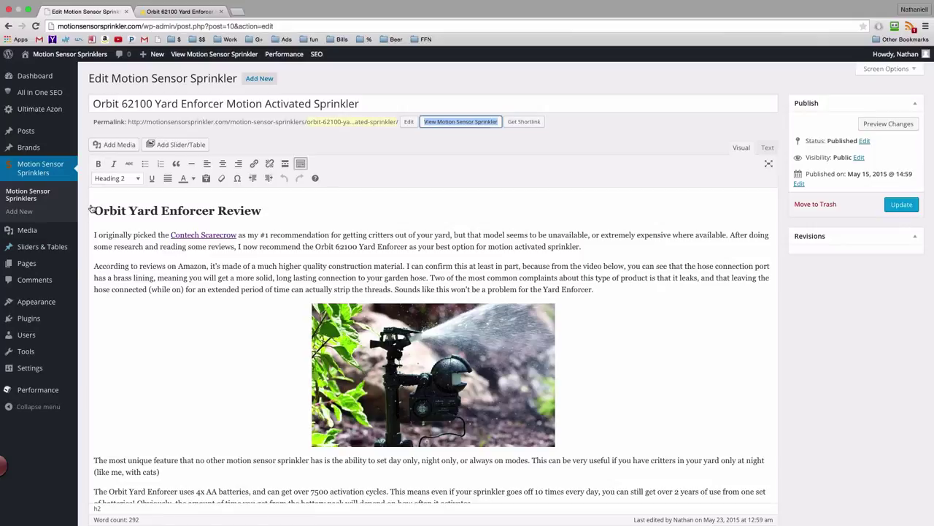
mouse_move(46, 248)
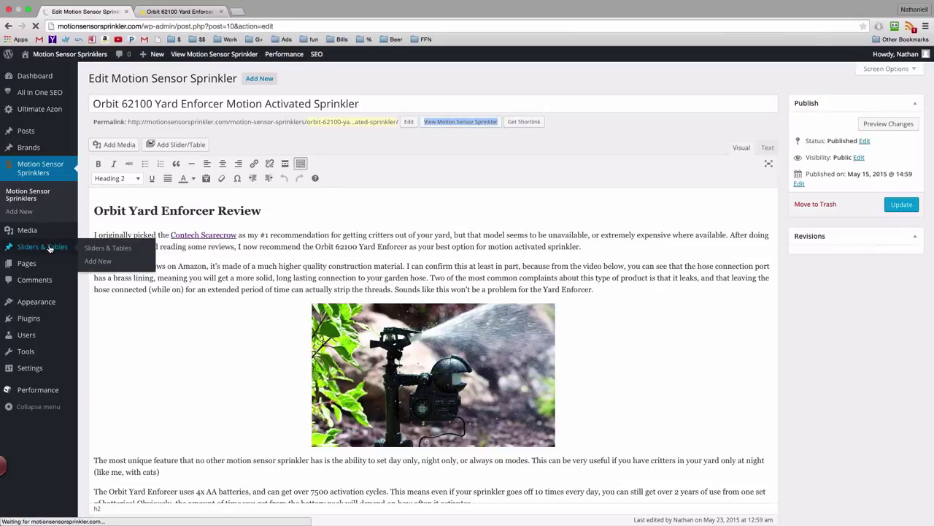
click(179, 12)
scroll(263, 130, up, 15)
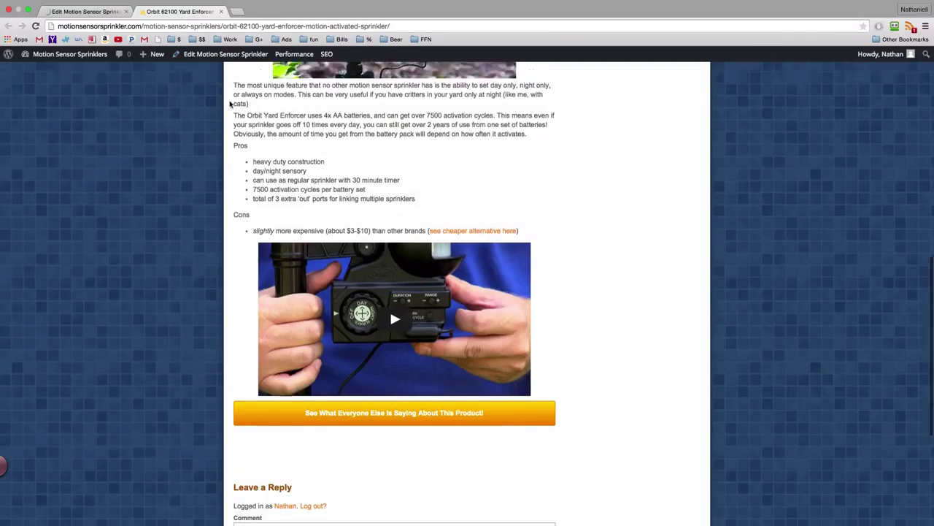
click(264, 127)
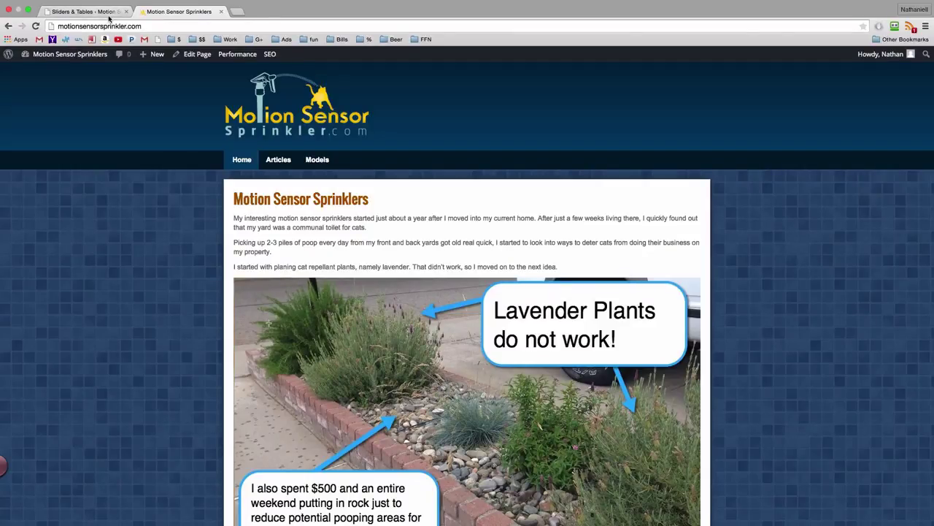
Open The Best Motion Sensor Sprinklers! slider for editing and view the products selectable as Top Product 1.
click(109, 15)
click(113, 161)
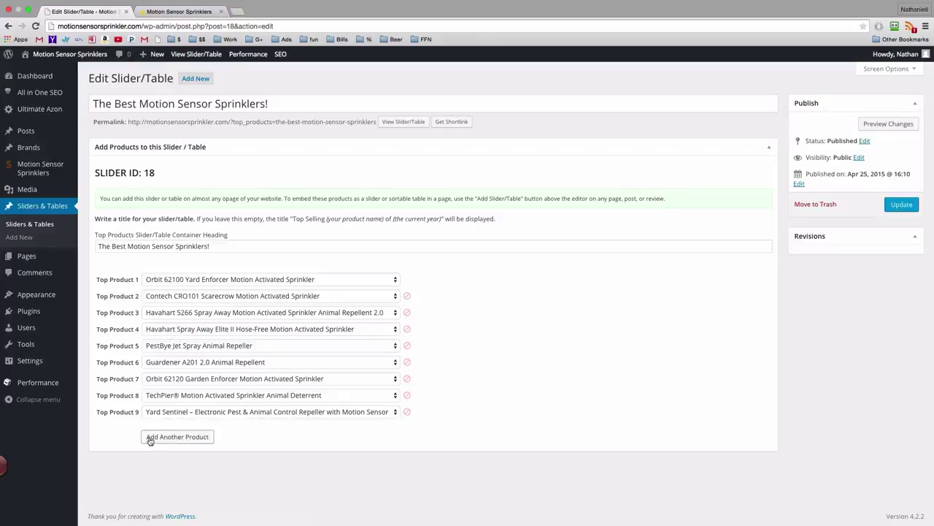
click(213, 281)
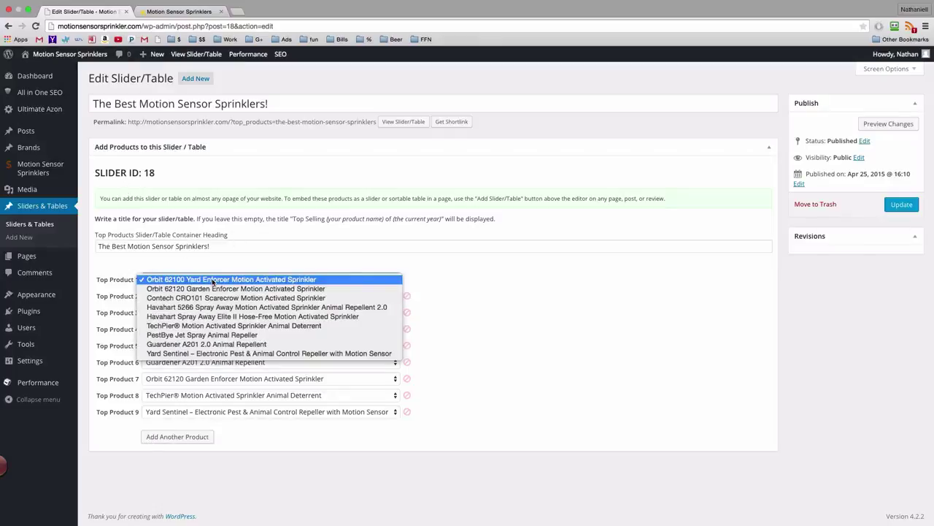
click(451, 274)
Find The Best Motion Sensor Sprinklers! slider on the live homepage and page through its three product pages, returning to page 1.
click(179, 11)
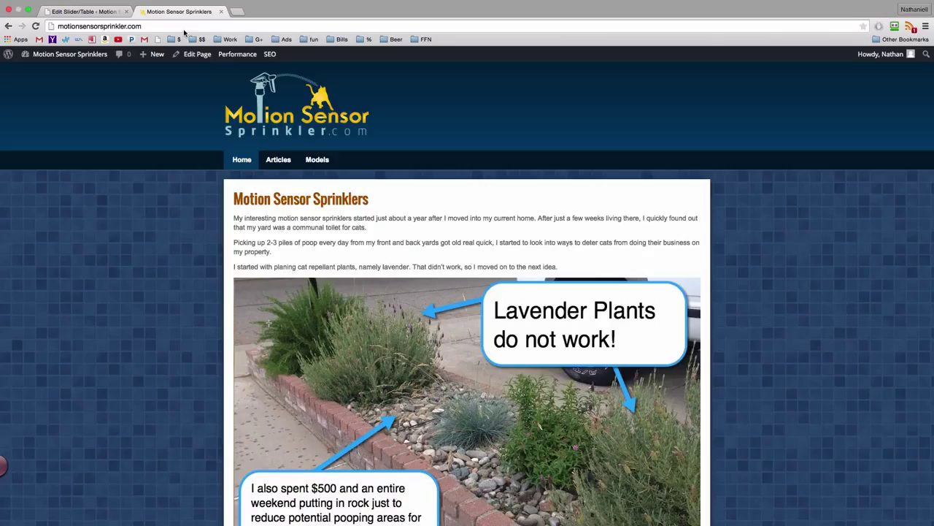
scroll(462, 267, down, 15)
scroll(431, 268, down, 9)
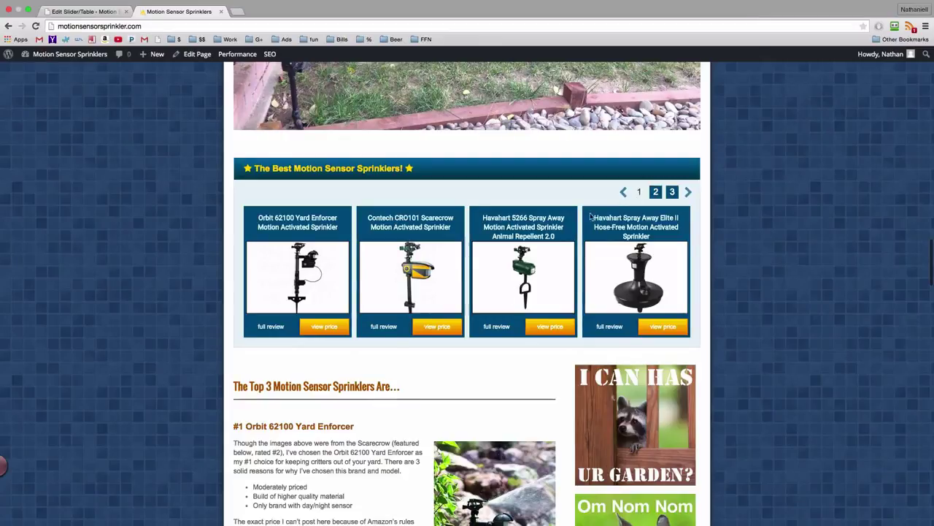
click(656, 193)
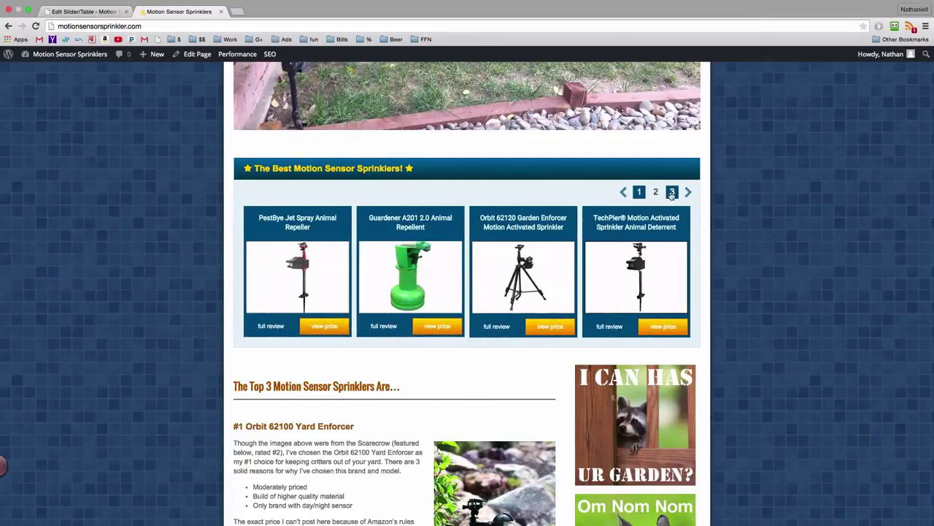
click(672, 193)
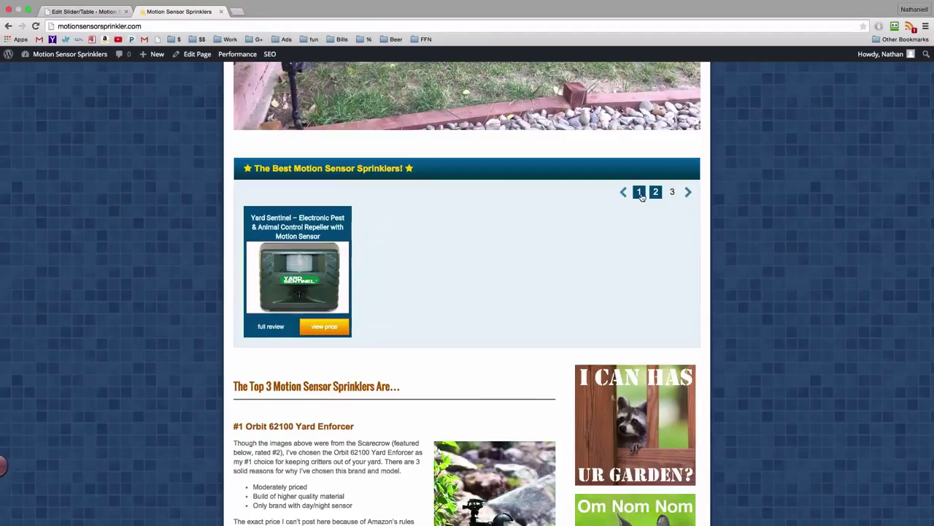
click(640, 192)
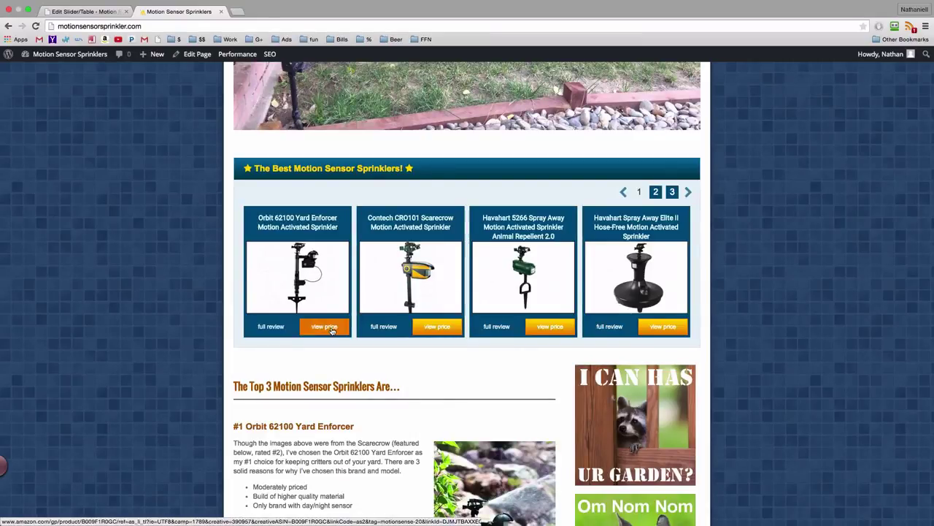
Check the product order in the slider editor, review the homepage article above the live slider, and return to the editor.
key(ctrl+shift+Tab)
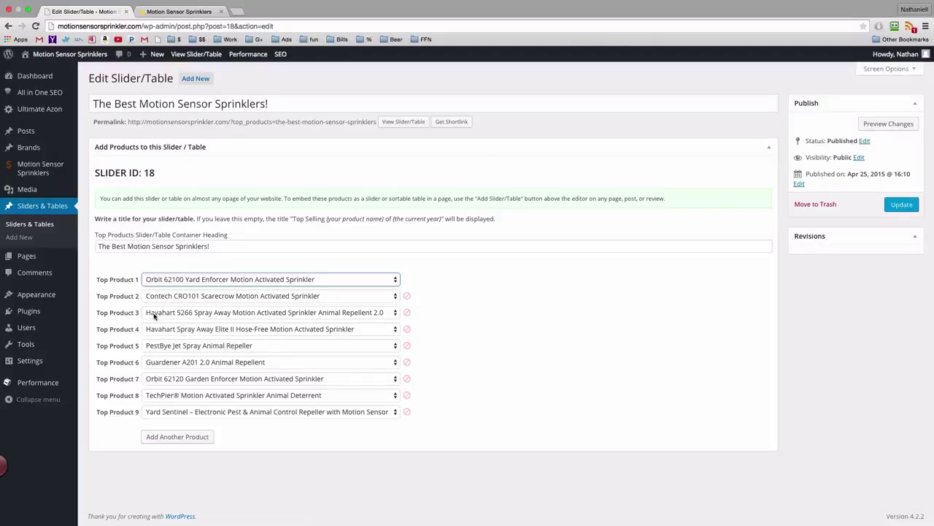
click(180, 13)
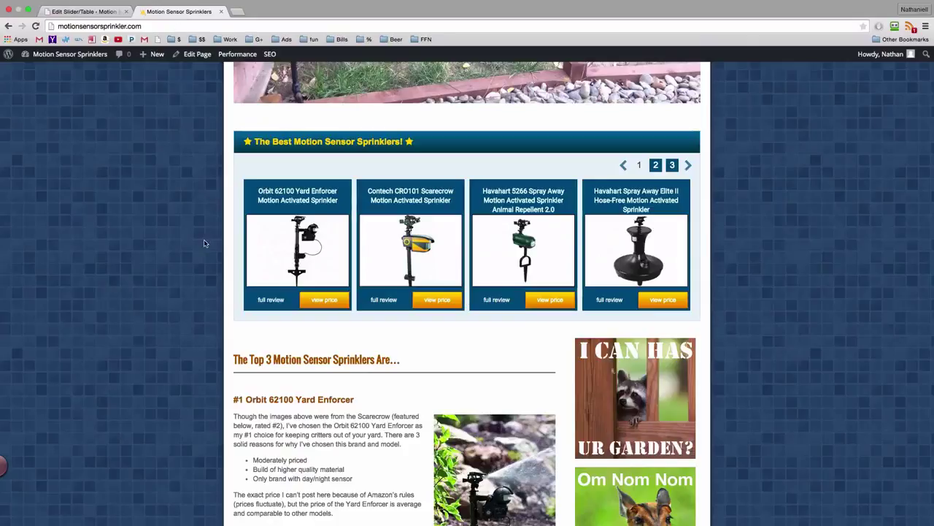
scroll(204, 243, up, 15)
scroll(205, 243, up, 10)
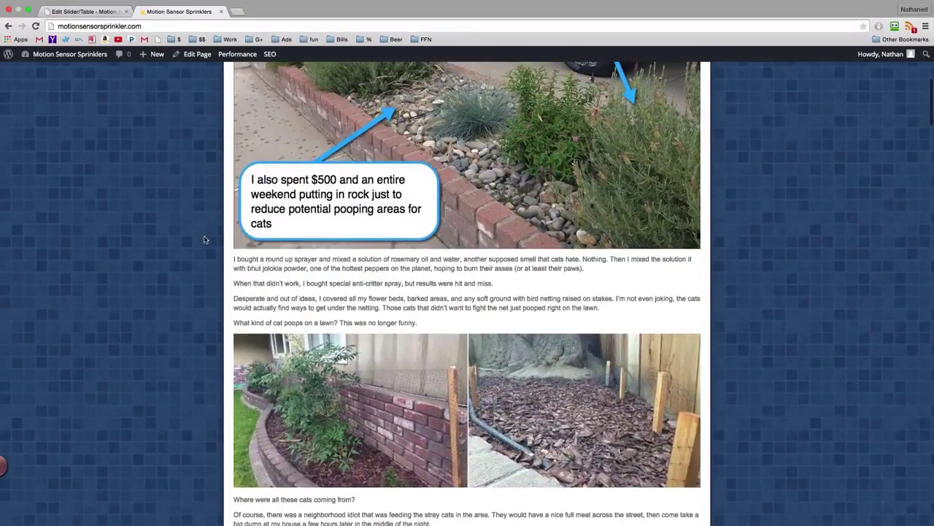
scroll(242, 202, up, 5)
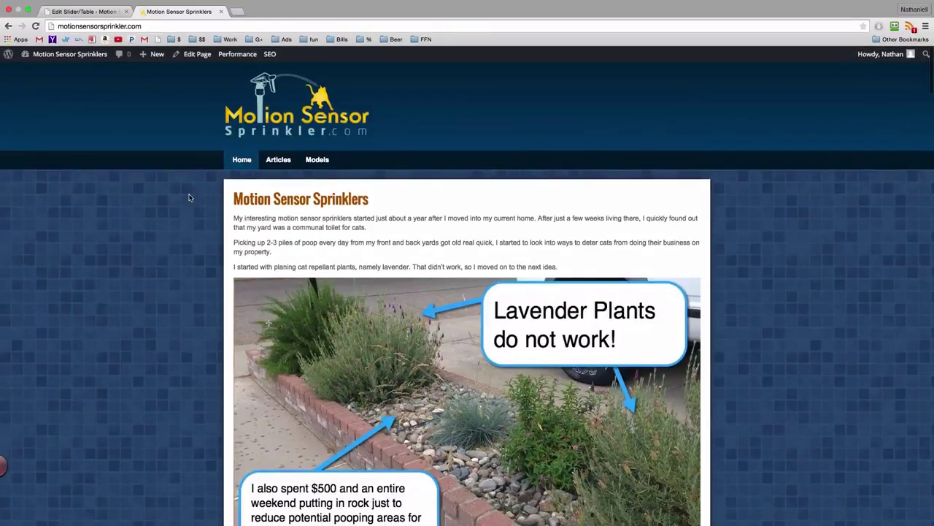
scroll(187, 197, down, 5)
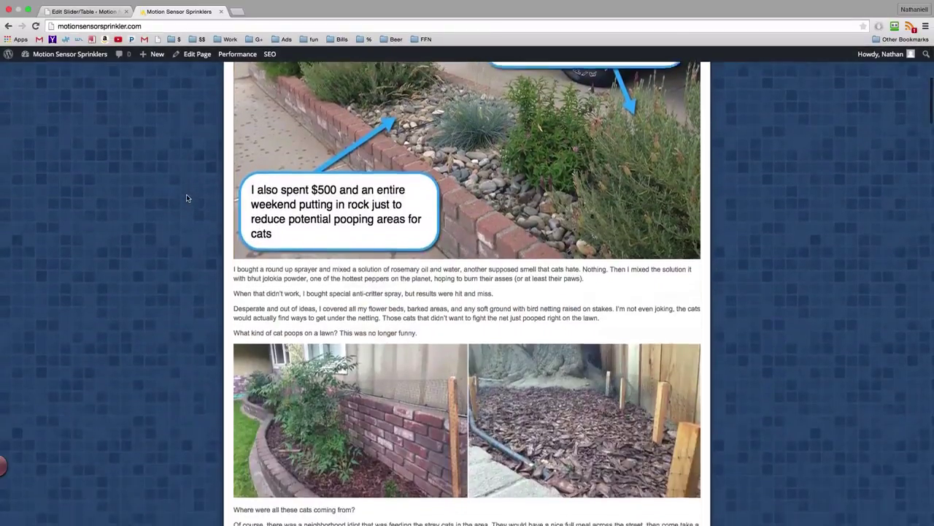
scroll(187, 198, down, 1)
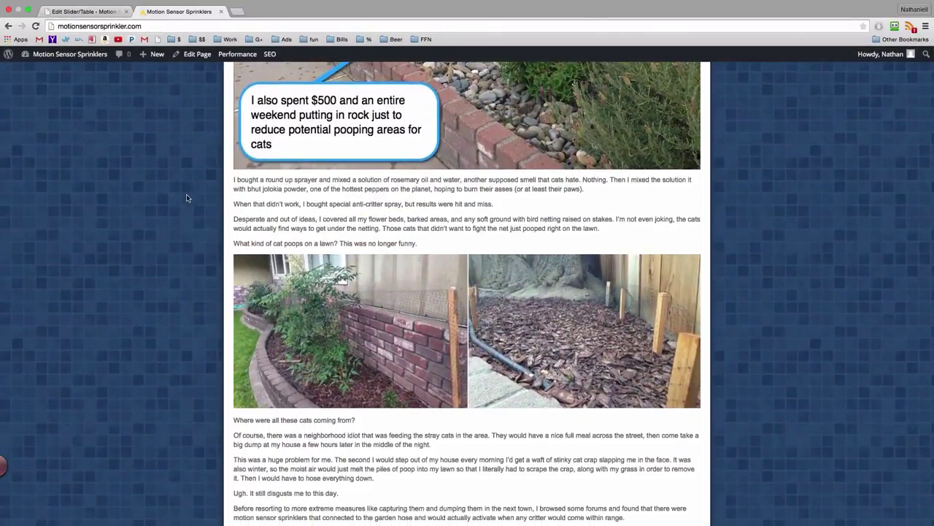
scroll(187, 197, up, 3)
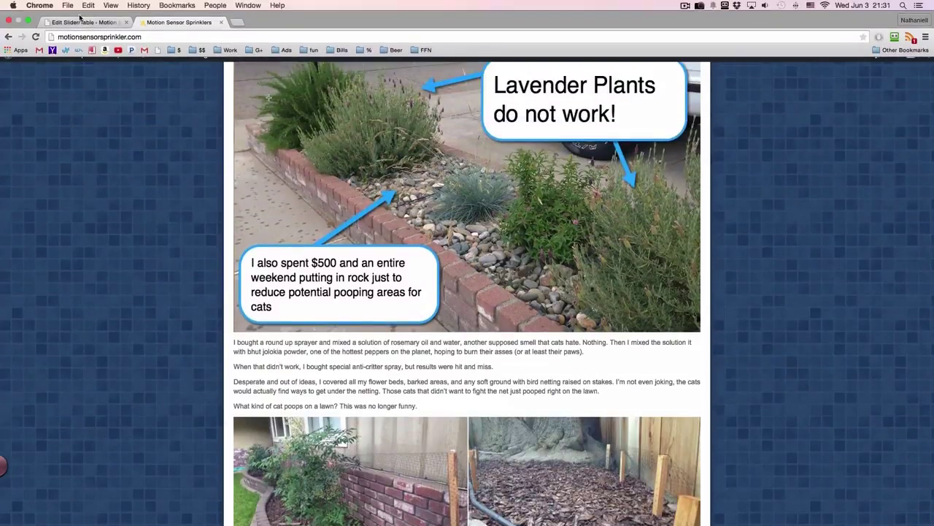
click(81, 23)
mouse_move(59, 172)
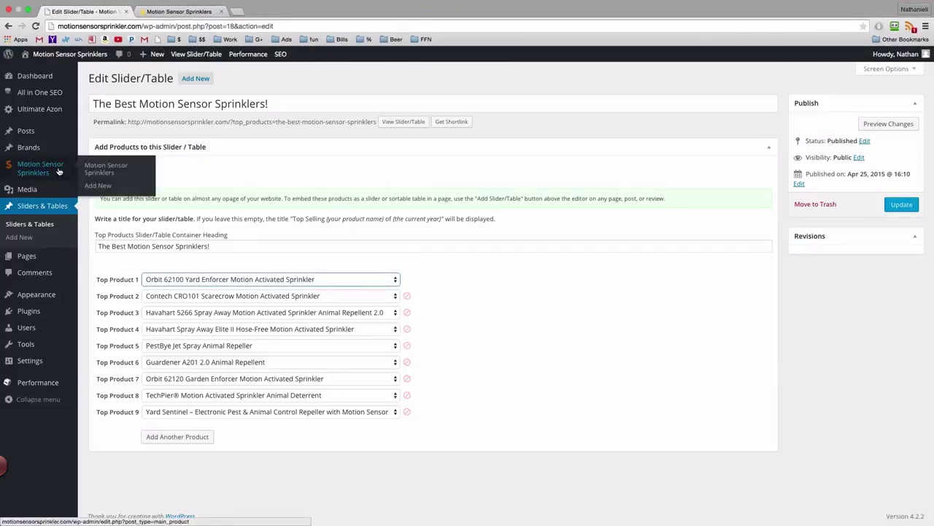